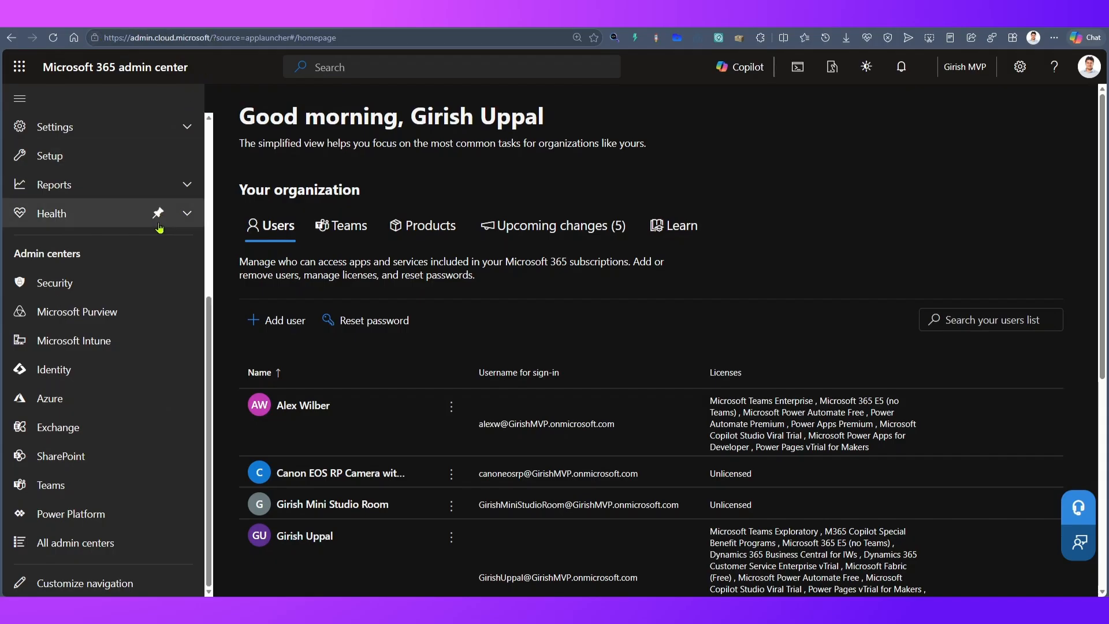
- Switch to the SharePoint admin center, open the Advanced management page and read its introduction
{"action": "scroll", "coordinate": [105, 203], "scroll_direction": "up", "scroll_amount": 5}
{"action": "scroll", "coordinate": [115, 254], "scroll_direction": "down", "scroll_amount": 5}
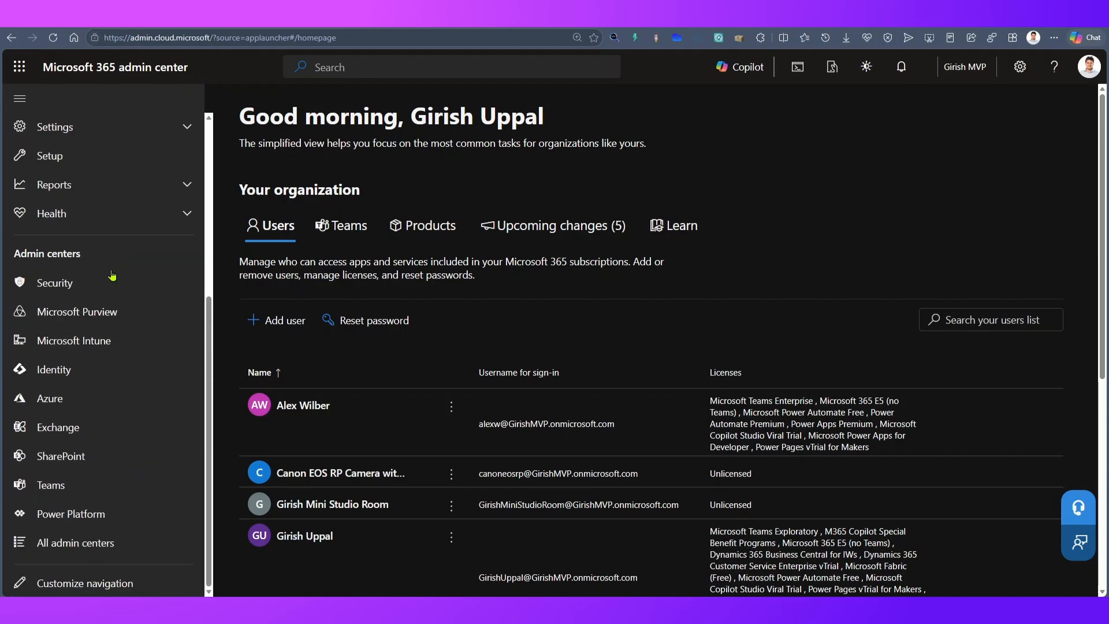
{"action": "left_click", "coordinate": [69, 467]}
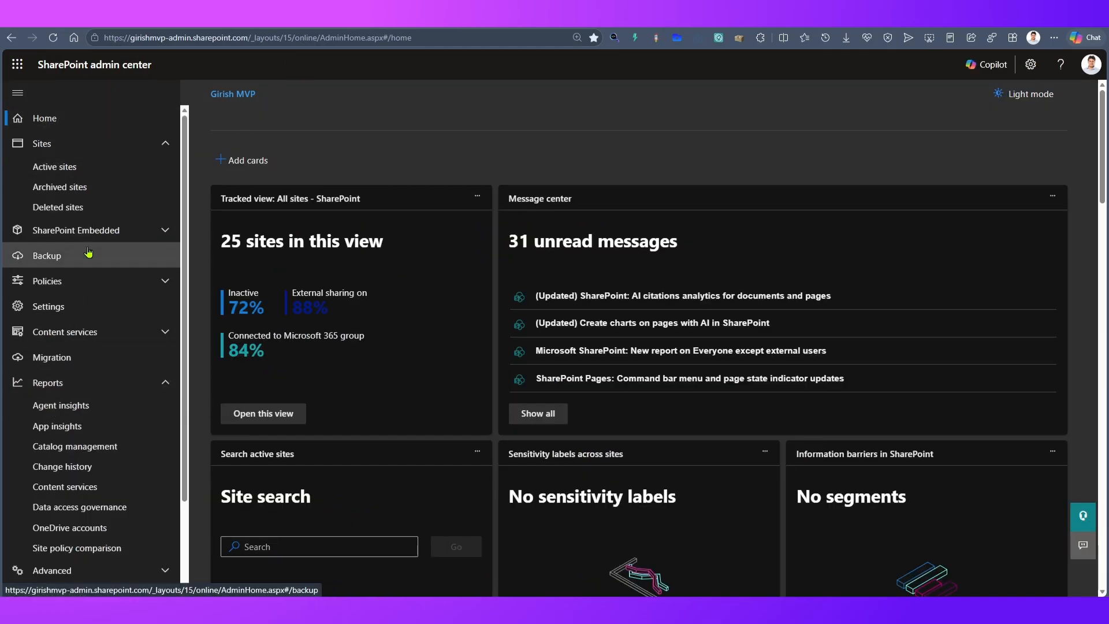
{"action": "scroll", "coordinate": [81, 323], "scroll_direction": "down", "scroll_amount": 2}
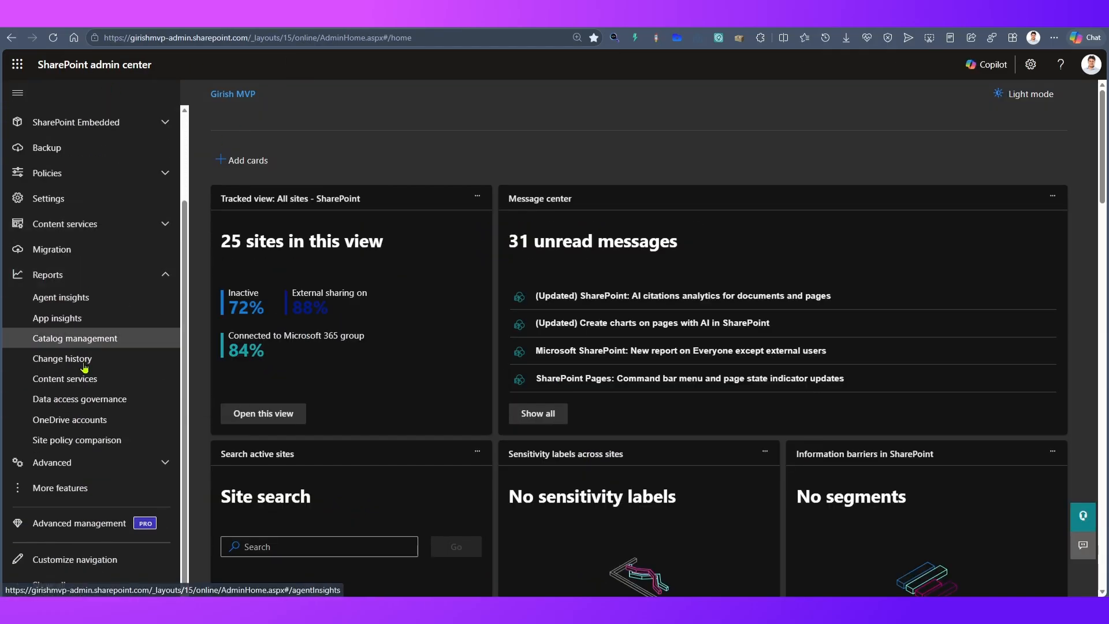
{"action": "left_click", "coordinate": [99, 524]}
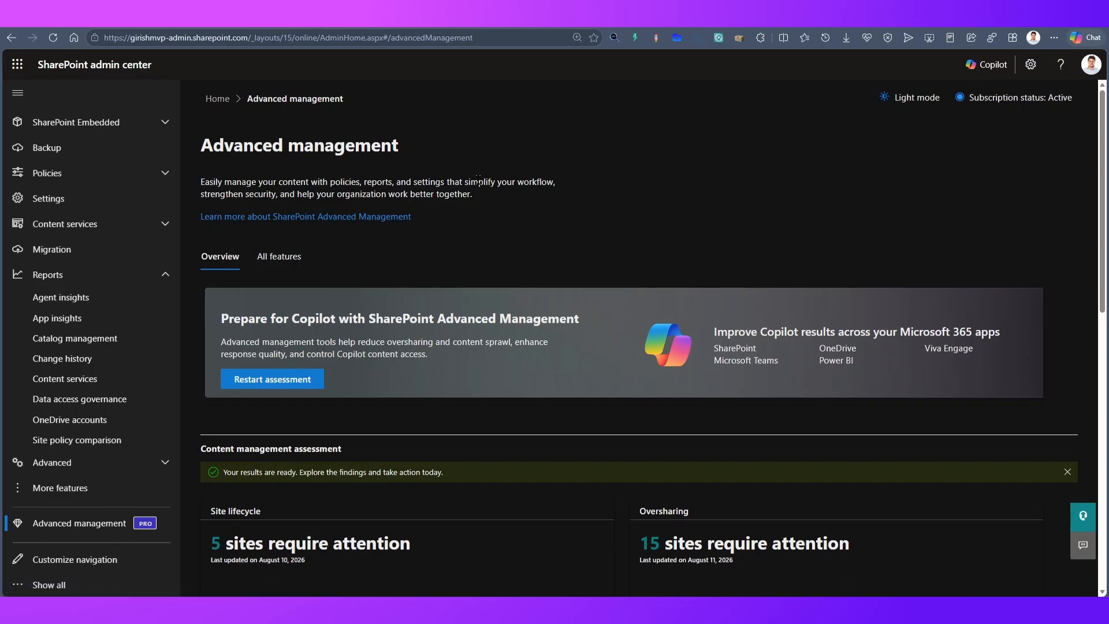
{"action": "left_click_drag", "start_coordinate": [479, 181], "coordinate": [558, 182]}
{"action": "left_click_drag", "start_coordinate": [250, 194], "coordinate": [490, 201]}
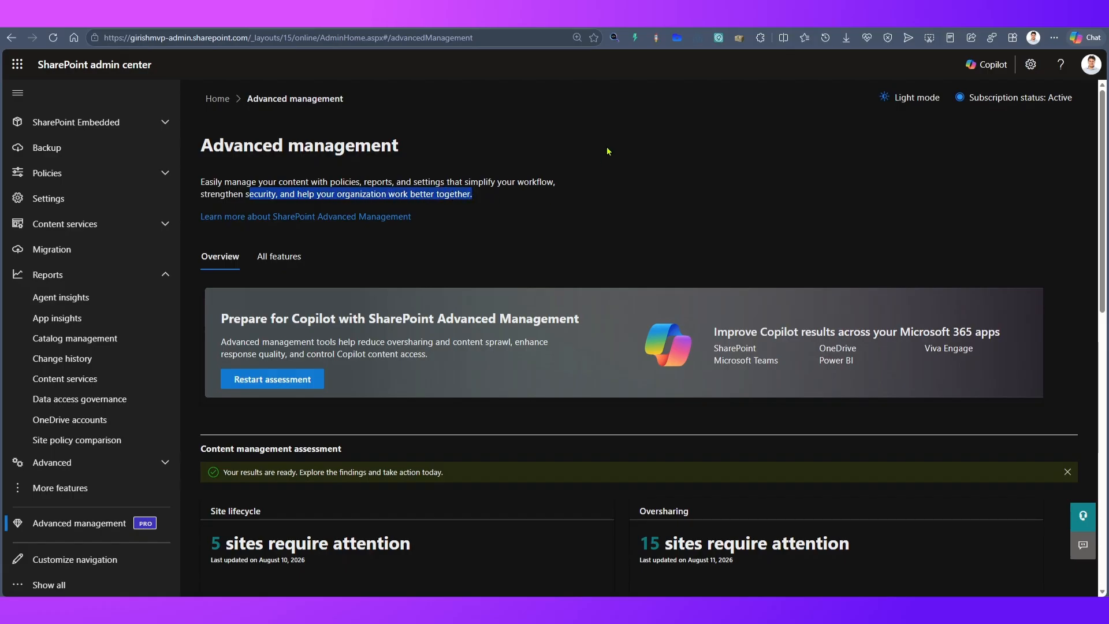
- List all Advanced management features, open the Catalog management details and read how sites are organized into catalogs
{"action": "left_click", "coordinate": [278, 256]}
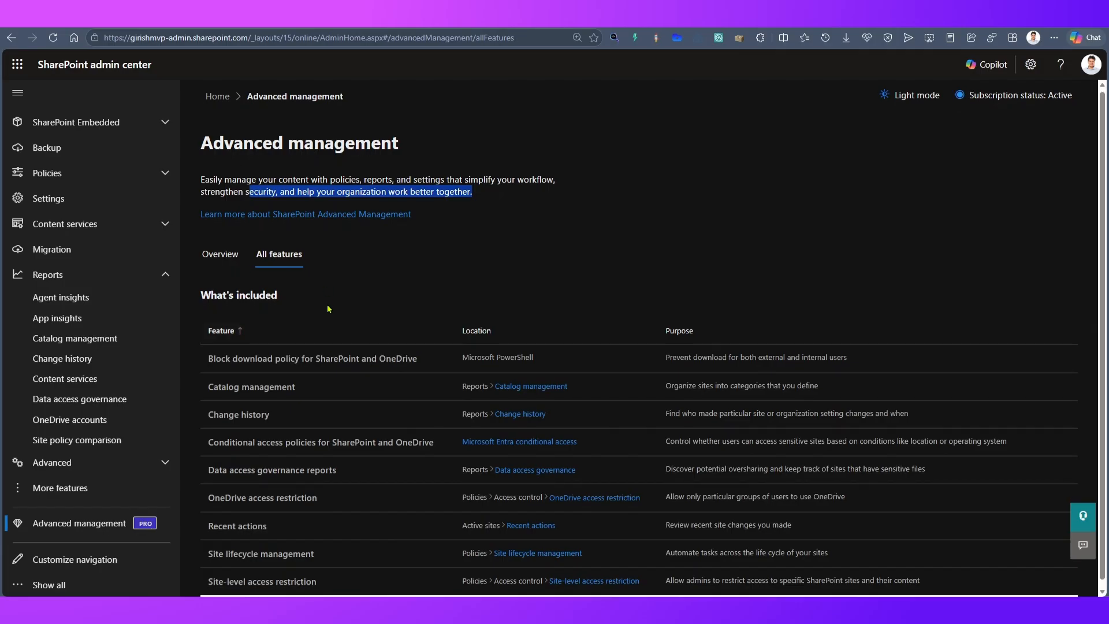
{"action": "scroll", "coordinate": [328, 315], "scroll_direction": "down", "scroll_amount": 1}
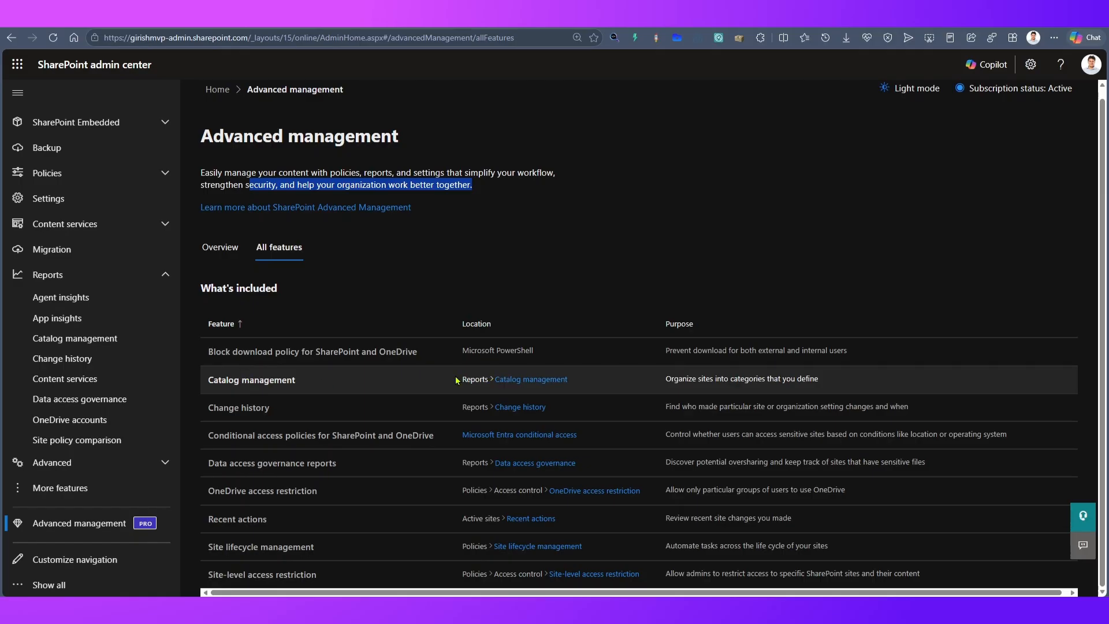
{"action": "left_click_drag", "start_coordinate": [665, 383], "coordinate": [783, 381]}
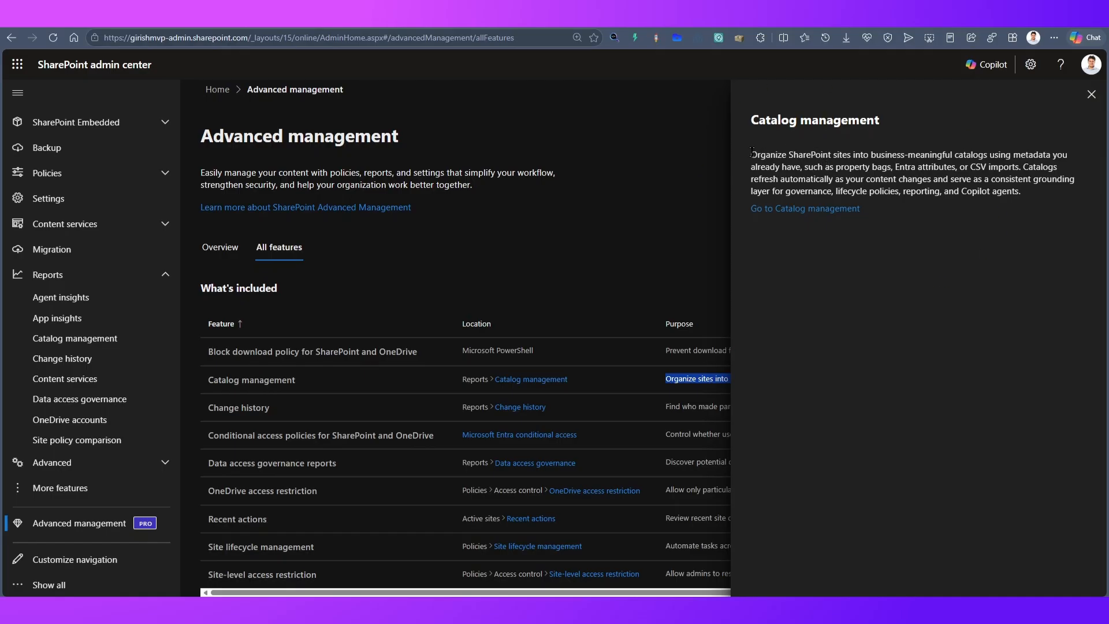
{"action": "left_click_drag", "start_coordinate": [752, 153], "coordinate": [956, 162]}
{"action": "left_click", "coordinate": [857, 161]}
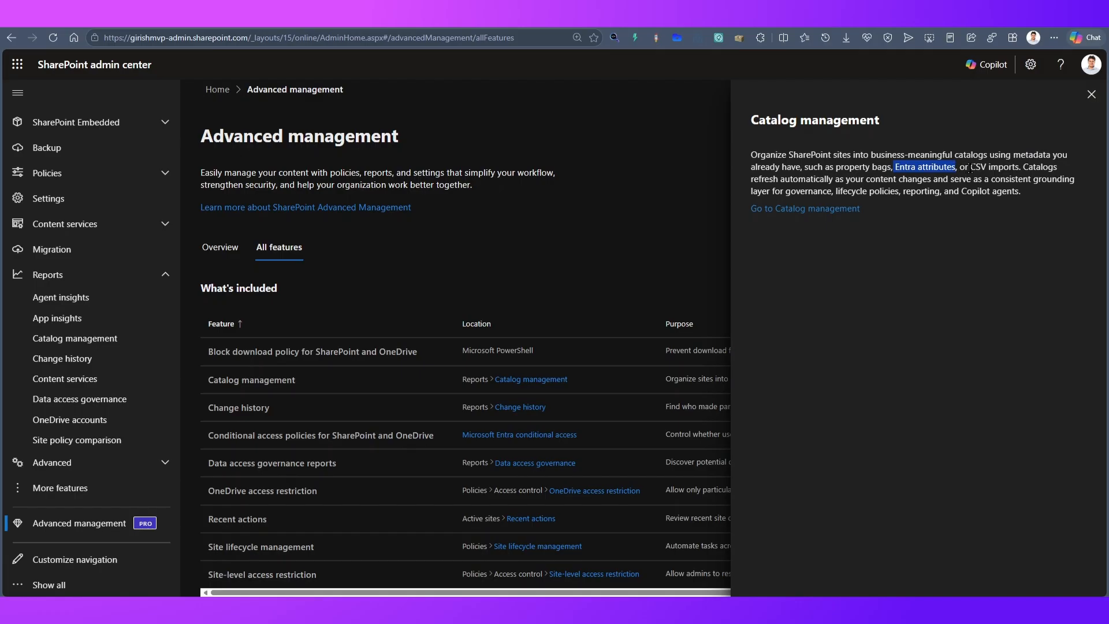
{"action": "left_click_drag", "start_coordinate": [970, 168], "coordinate": [1026, 192]}
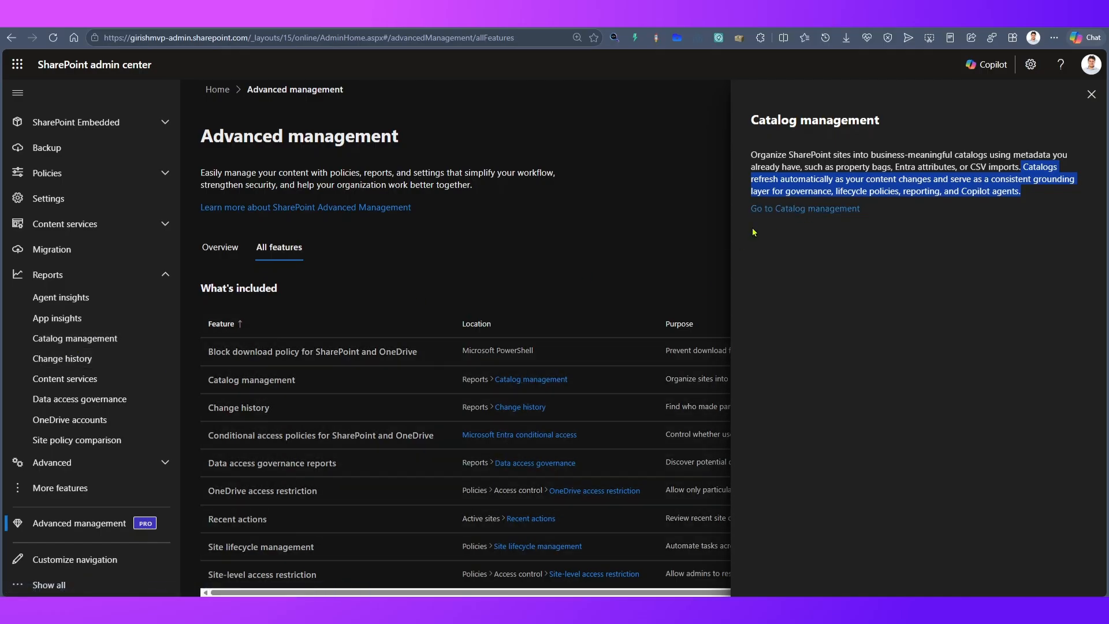
- Go to the Catalog management page and read its introduction about category site reports
{"action": "left_click", "coordinate": [770, 210]}
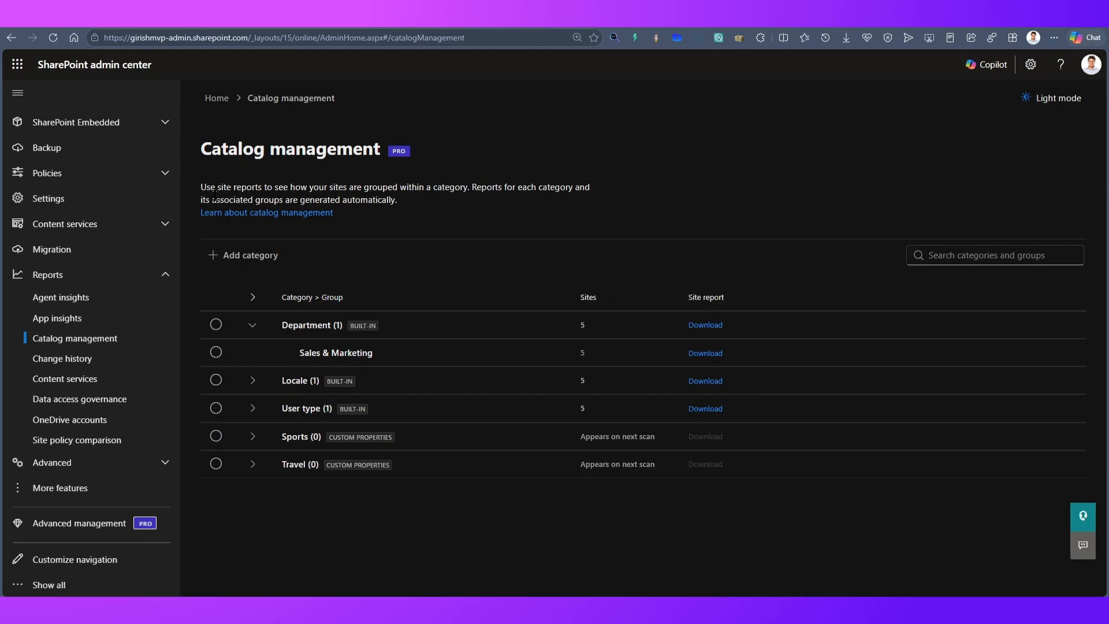
{"action": "left_click_drag", "start_coordinate": [213, 188], "coordinate": [410, 200]}
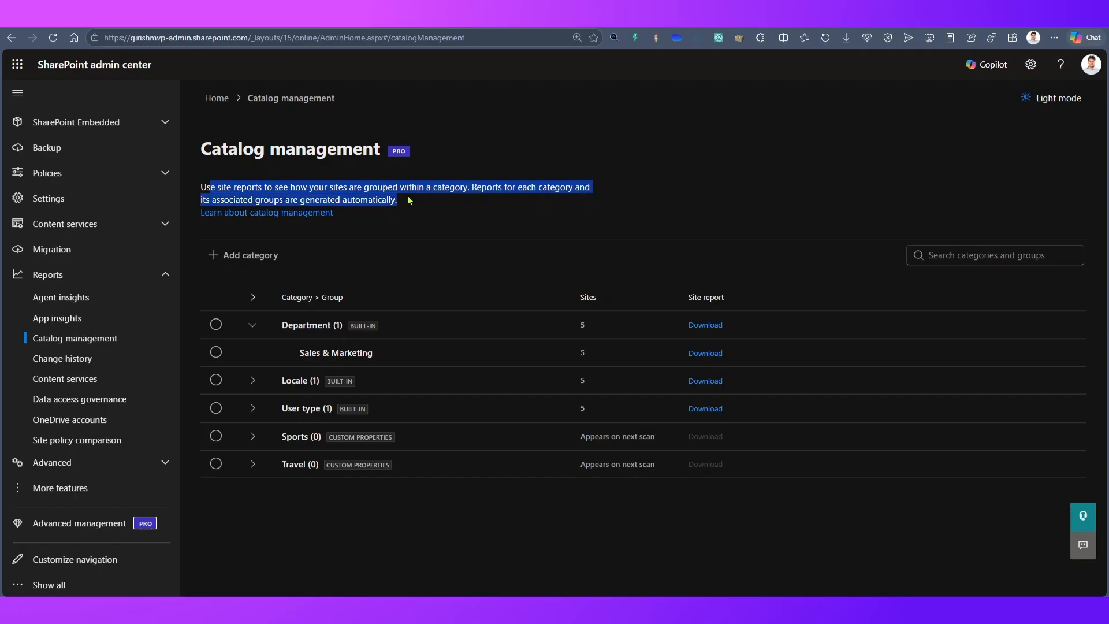
{"action": "left_click", "coordinate": [512, 246]}
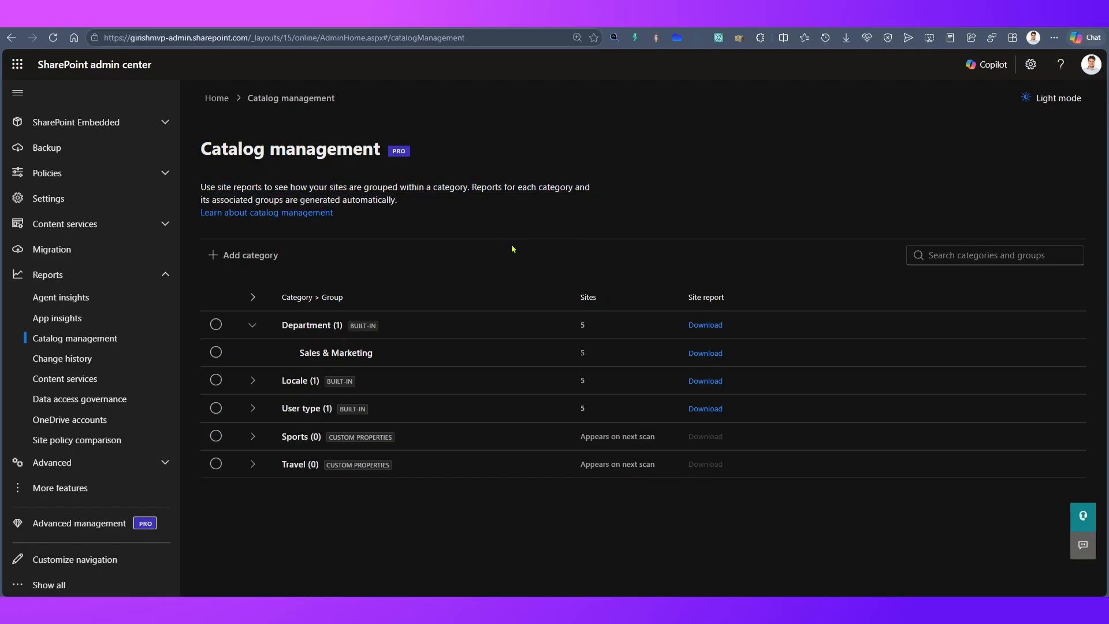
- Examine the built-in and custom property categories, their groups and their site counts in the catalog list
{"action": "left_click_drag", "start_coordinate": [202, 315], "coordinate": [432, 422]}
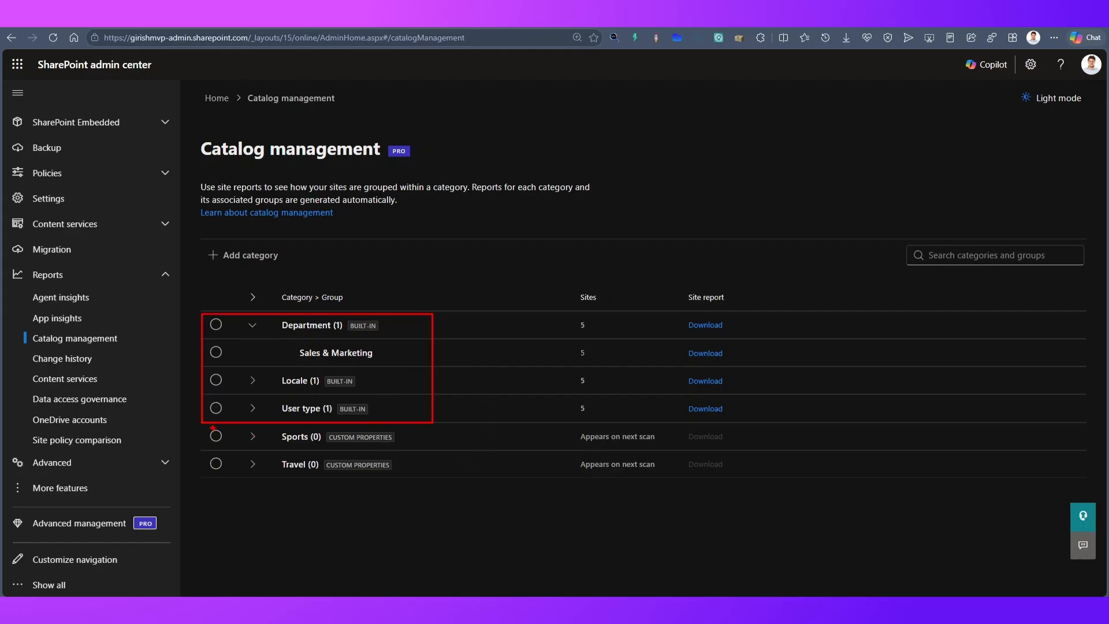
{"action": "mouse_move", "coordinate": [214, 439]}
{"action": "left_mouse_down"}
{"action": "mouse_move", "coordinate": [277, 471]}
{"action": "mouse_move", "coordinate": [420, 485]}
{"action": "left_mouse_up"}
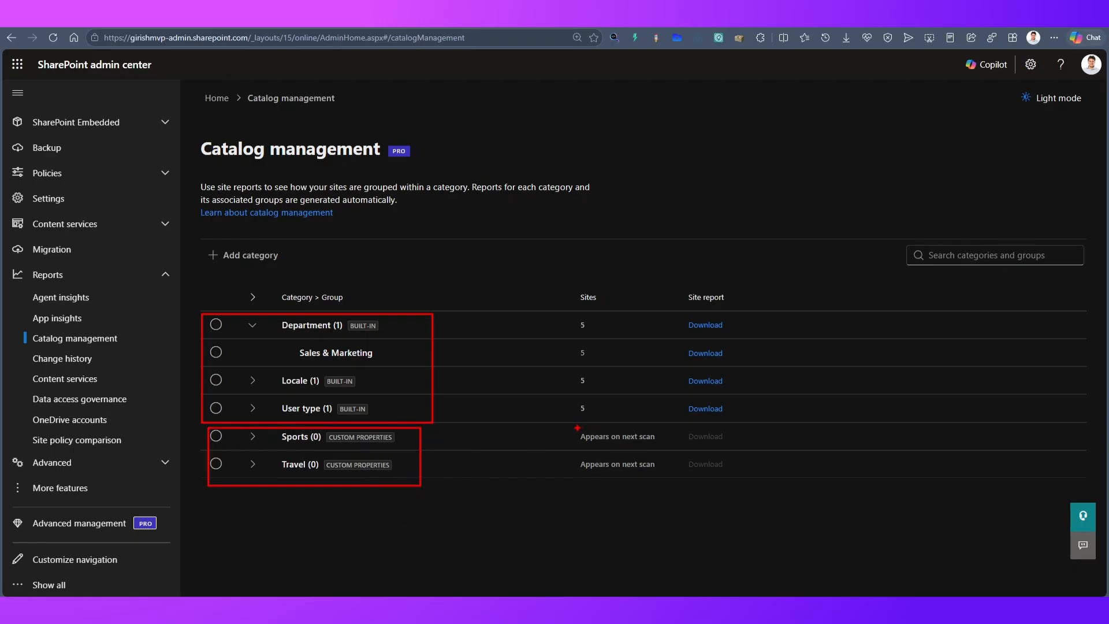
{"action": "mouse_move", "coordinate": [577, 428]}
{"action": "left_mouse_down"}
{"action": "mouse_move", "coordinate": [601, 465]}
{"action": "mouse_move", "coordinate": [658, 480]}
{"action": "left_mouse_up"}
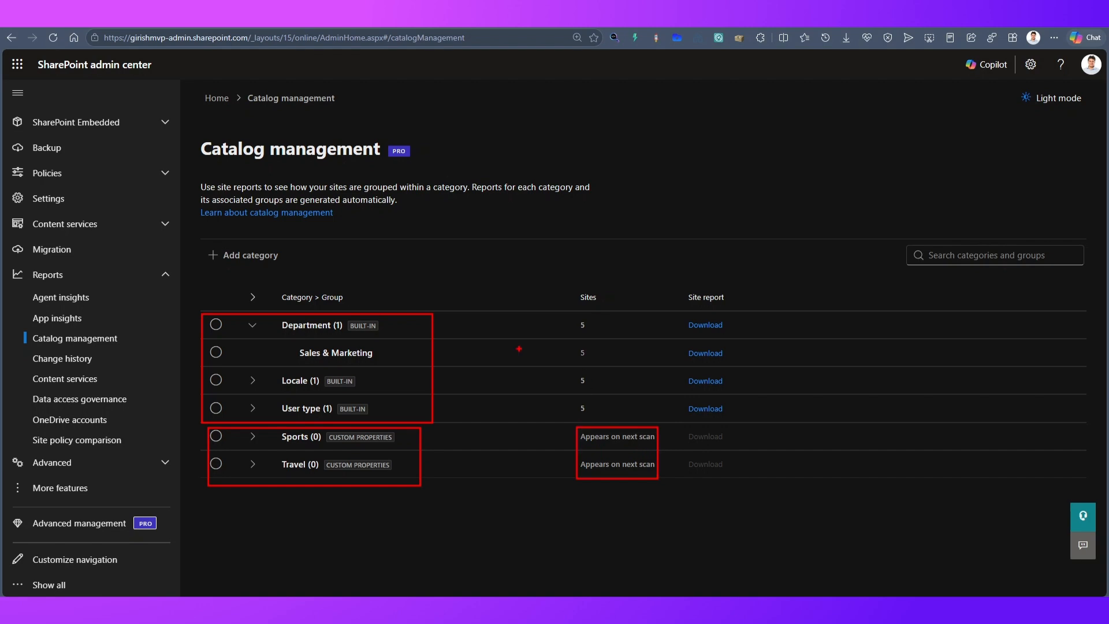
{"action": "mouse_move", "coordinate": [570, 315]}
{"action": "left_mouse_down"}
{"action": "mouse_move", "coordinate": [598, 369]}
{"action": "mouse_move", "coordinate": [600, 417]}
{"action": "left_mouse_up"}
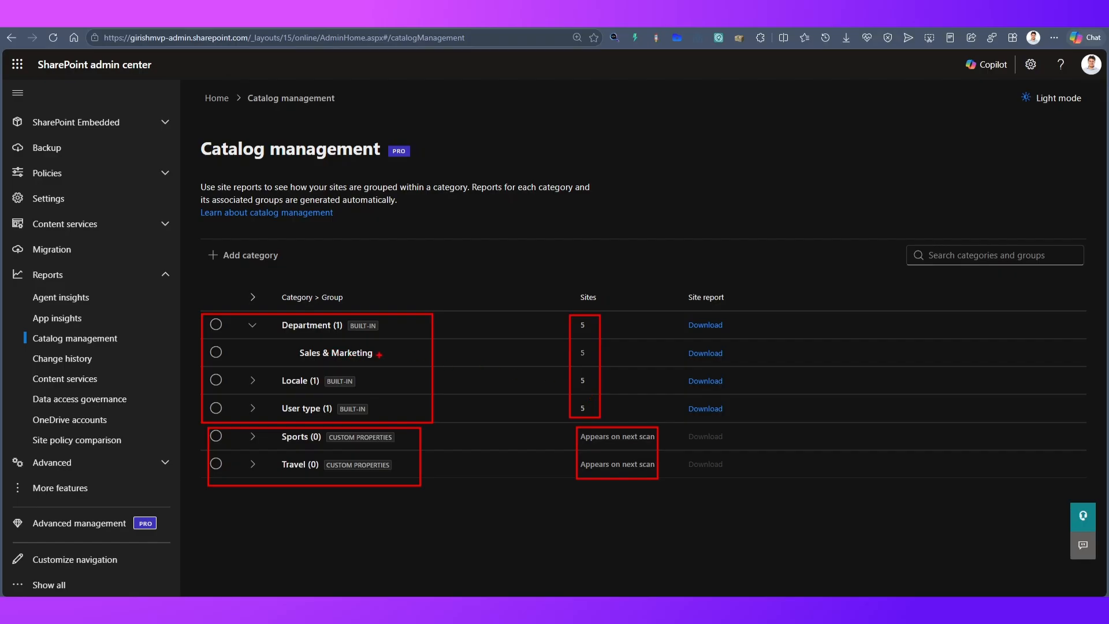
{"action": "left_click_drag", "start_coordinate": [380, 355], "coordinate": [426, 335]}
{"action": "left_click_drag", "start_coordinate": [372, 382], "coordinate": [407, 362]}
{"action": "left_click_drag", "start_coordinate": [393, 407], "coordinate": [420, 381]}
{"action": "key", "text": "Escape"}
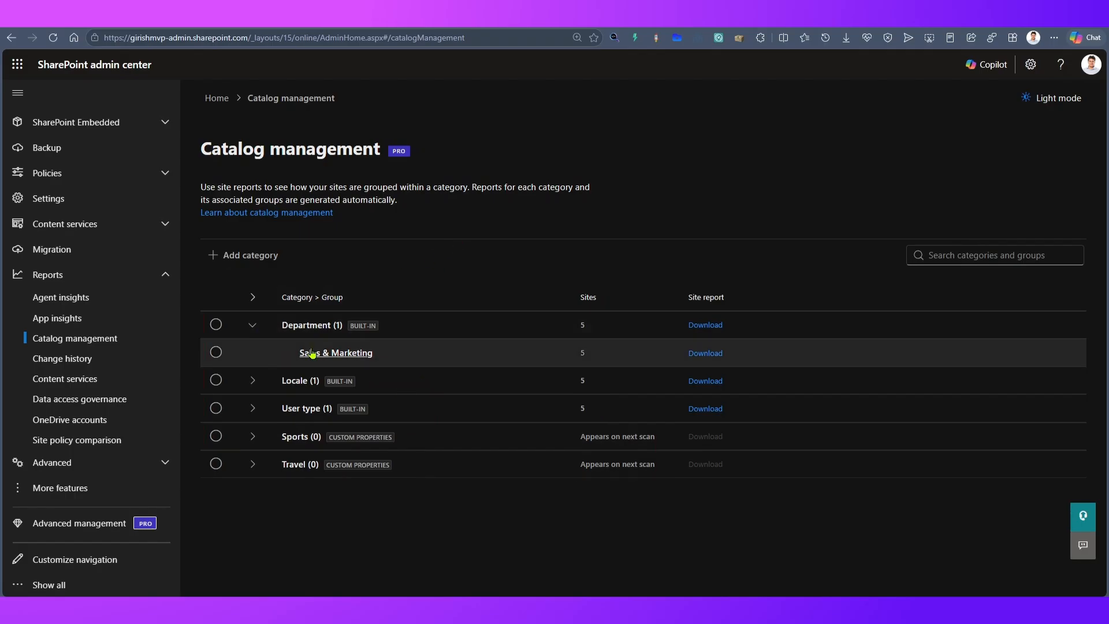
- View the Department category's details, including its Sales & Marketing group and its display name settings, without changing anything
{"action": "left_click", "coordinate": [326, 329]}
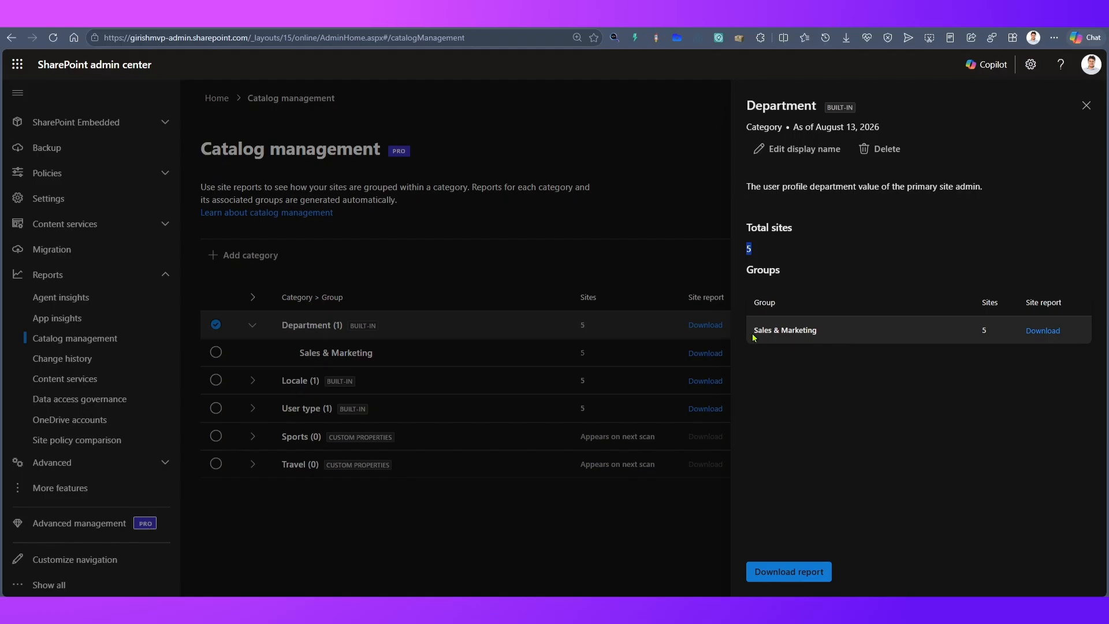
{"action": "left_click_drag", "start_coordinate": [754, 338], "coordinate": [809, 331]}
{"action": "left_click", "coordinate": [820, 333]}
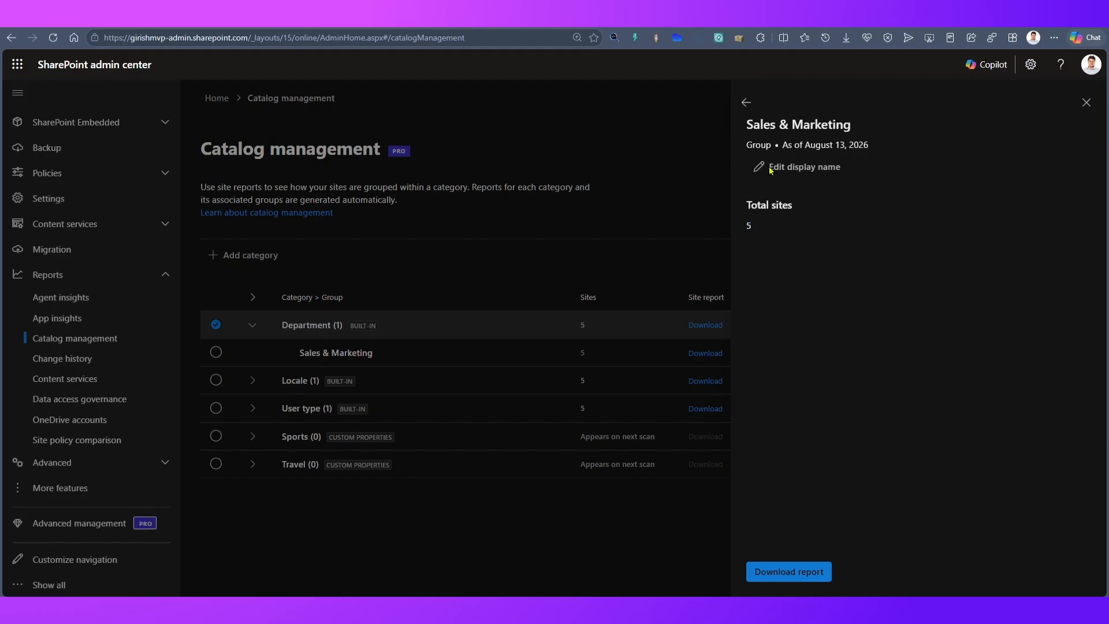
{"action": "left_click", "coordinate": [745, 104]}
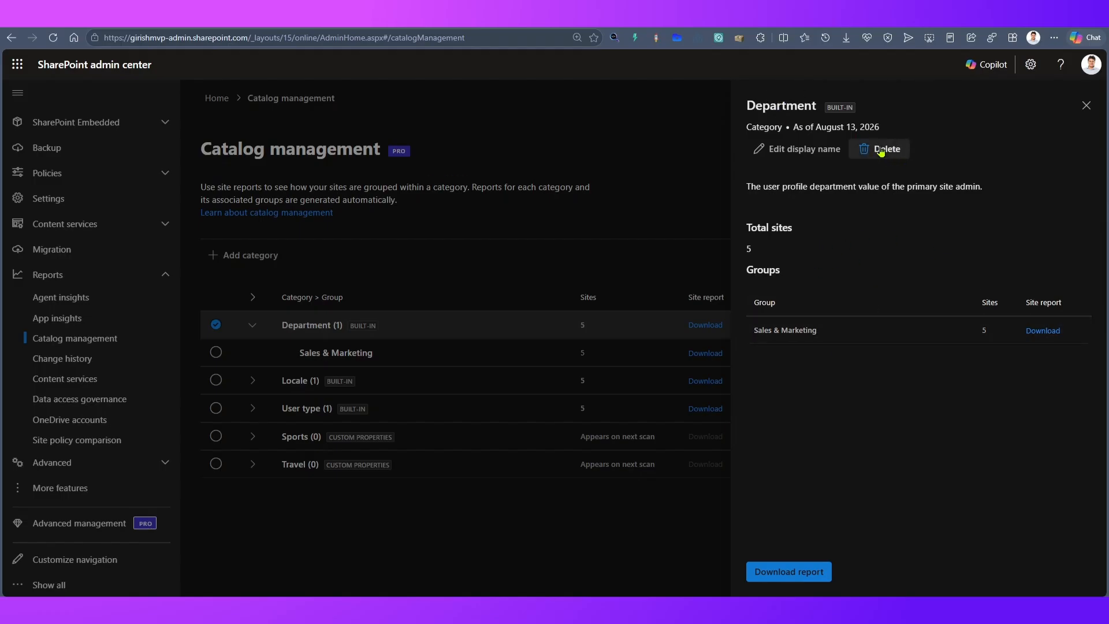
{"action": "left_click", "coordinate": [804, 149]}
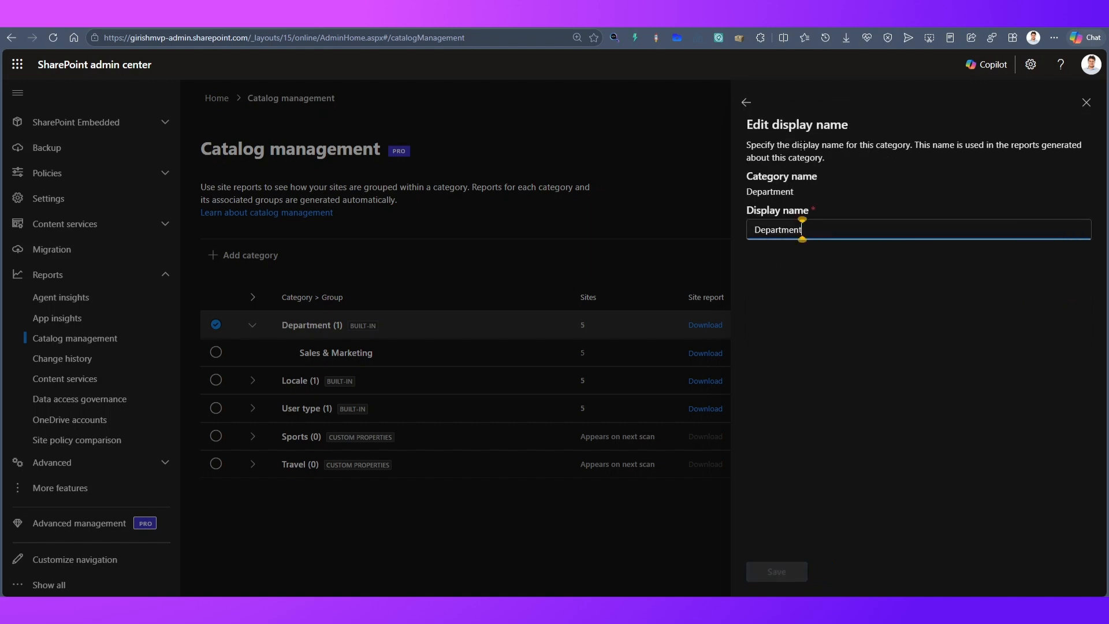
{"action": "left_click", "coordinate": [747, 104]}
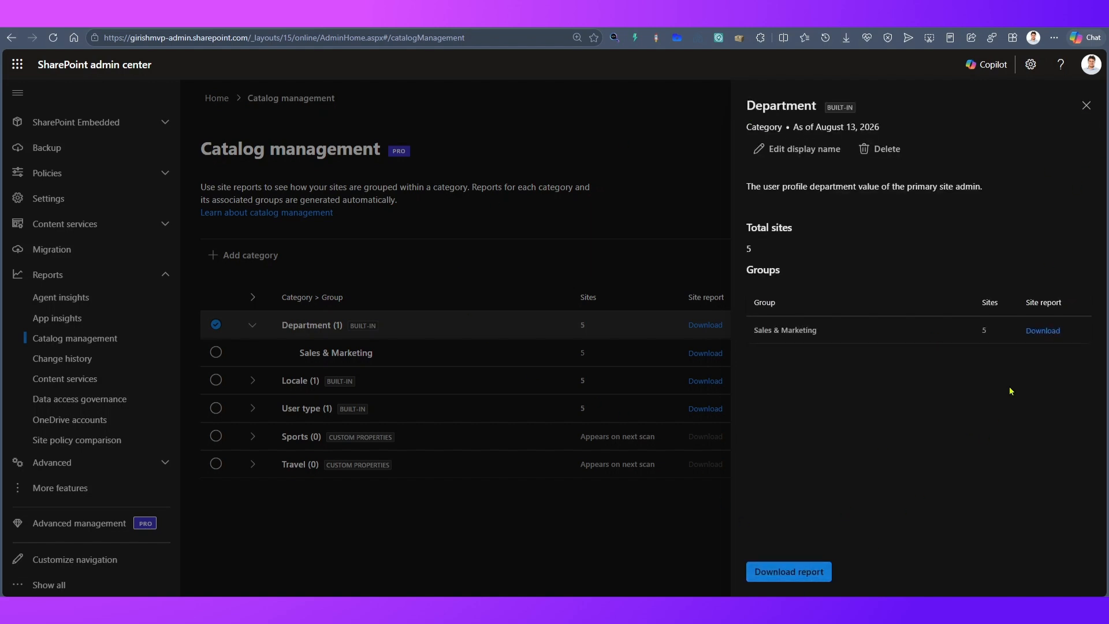
- Download the Sales & Marketing group's site report and open it in Excel with all columns fitted to their contents
{"action": "left_click", "coordinate": [1039, 331]}
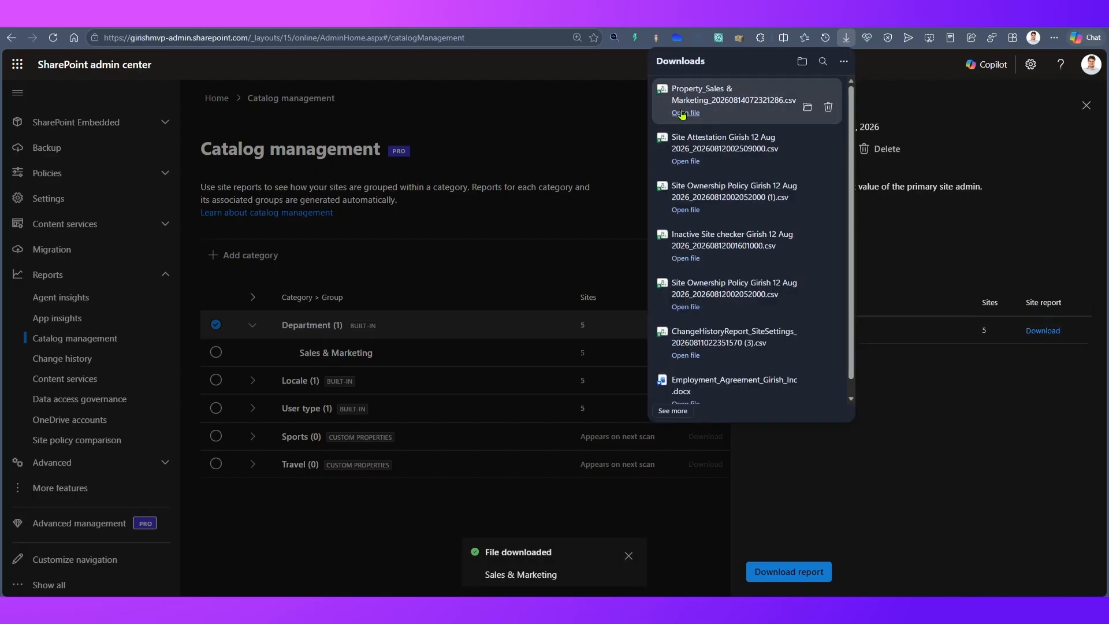
{"action": "left_click", "coordinate": [684, 113]}
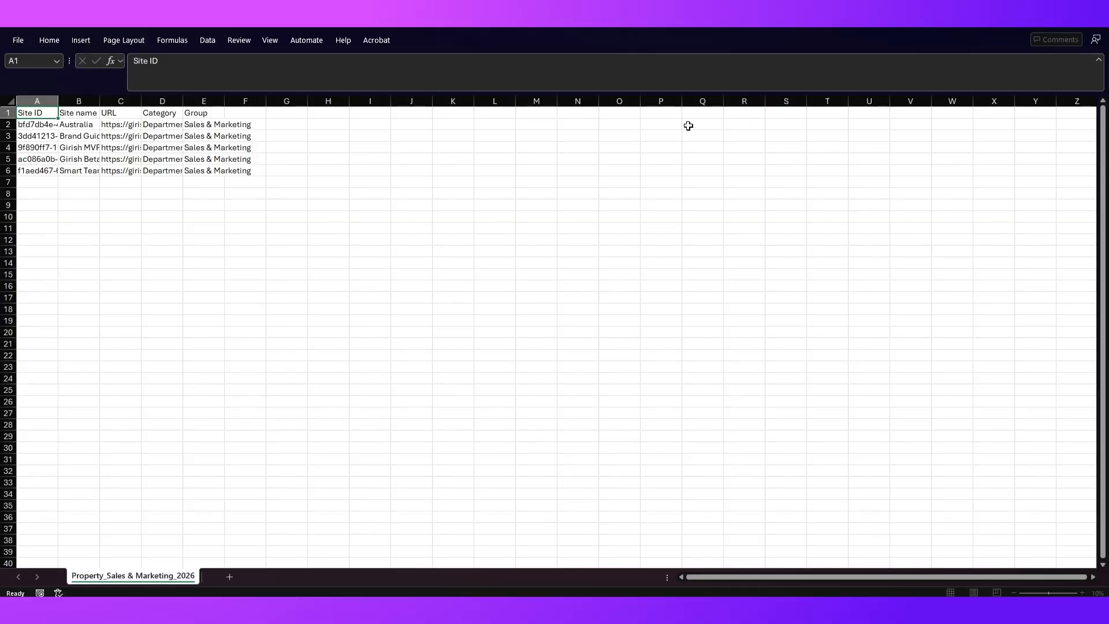
{"action": "left_click", "coordinate": [12, 136]}
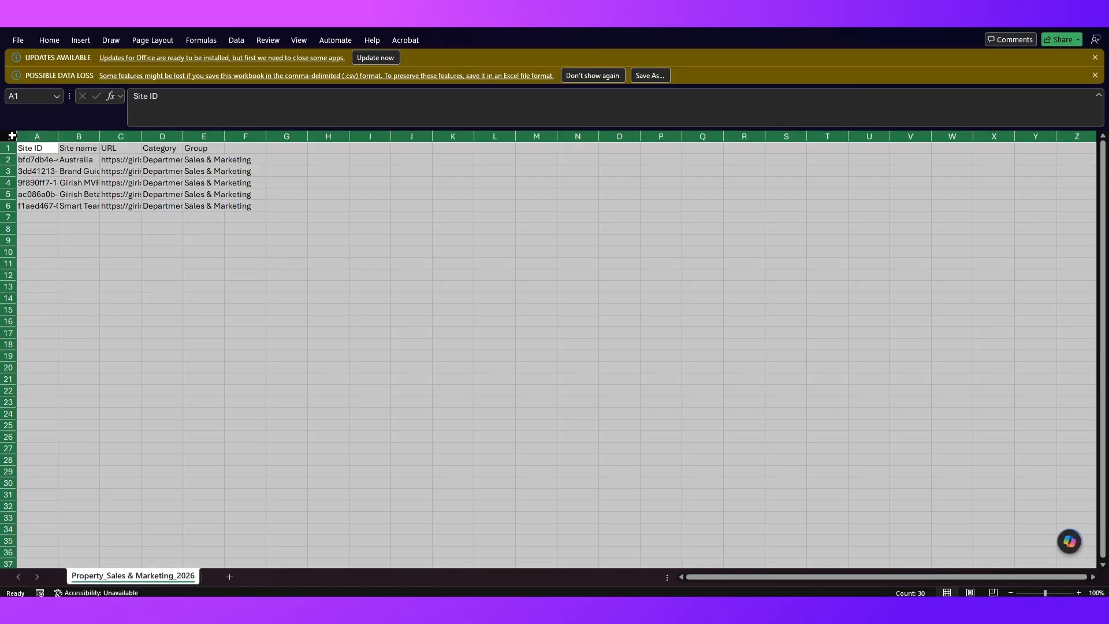
{"action": "double_click", "coordinate": [58, 136]}
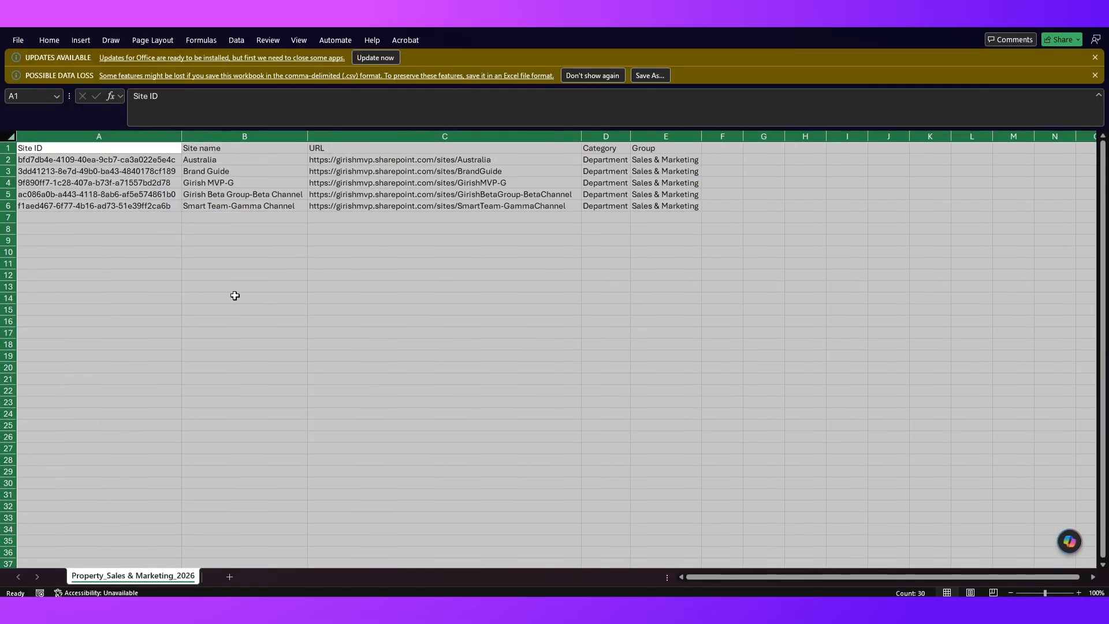
{"action": "scroll", "coordinate": [431, 335], "scroll_direction": "up", "scroll_amount": 3}
{"action": "left_click", "coordinate": [185, 223]}
- Review the report's site IDs, site names, URLs, categories and groups, widening the Category column slightly
{"action": "left_click_drag", "start_coordinate": [166, 174], "coordinate": [175, 235]}
{"action": "left_click_drag", "start_coordinate": [314, 172], "coordinate": [326, 238]}
{"action": "left_click_drag", "start_coordinate": [517, 177], "coordinate": [543, 245]}
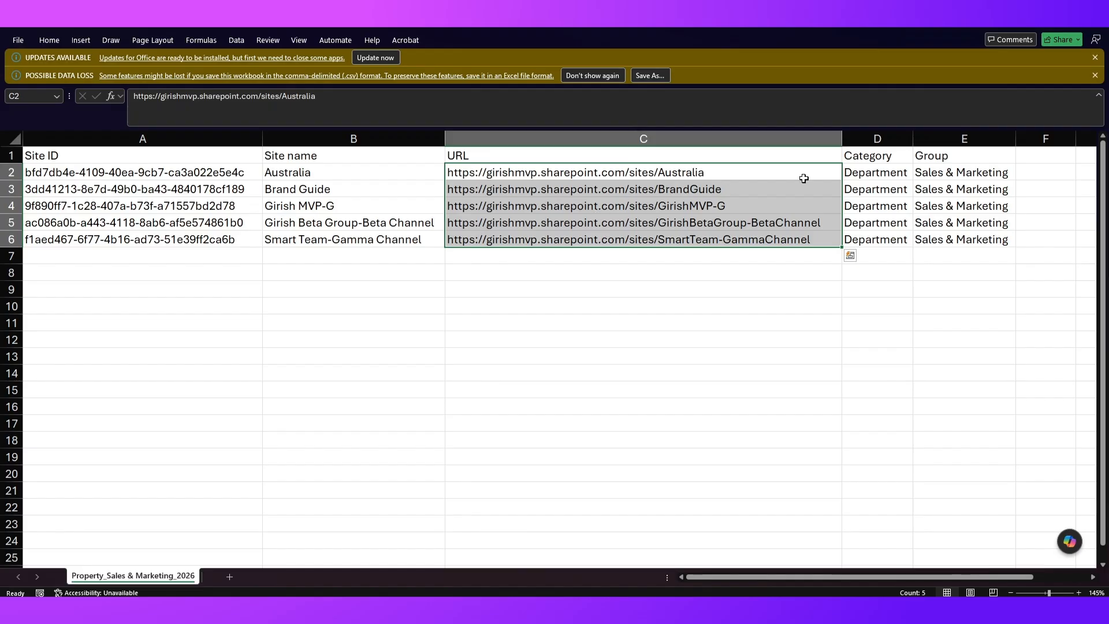
{"action": "left_click_drag", "start_coordinate": [901, 173], "coordinate": [892, 240]}
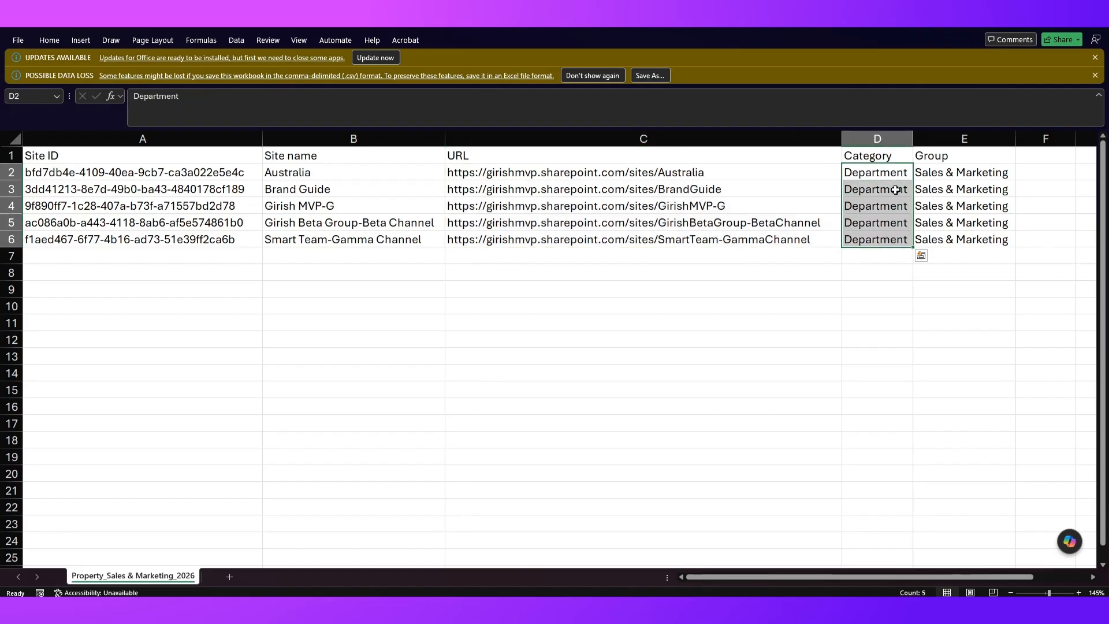
{"action": "left_click_drag", "start_coordinate": [912, 144], "coordinate": [923, 144]}
{"action": "left_click", "coordinate": [932, 173]}
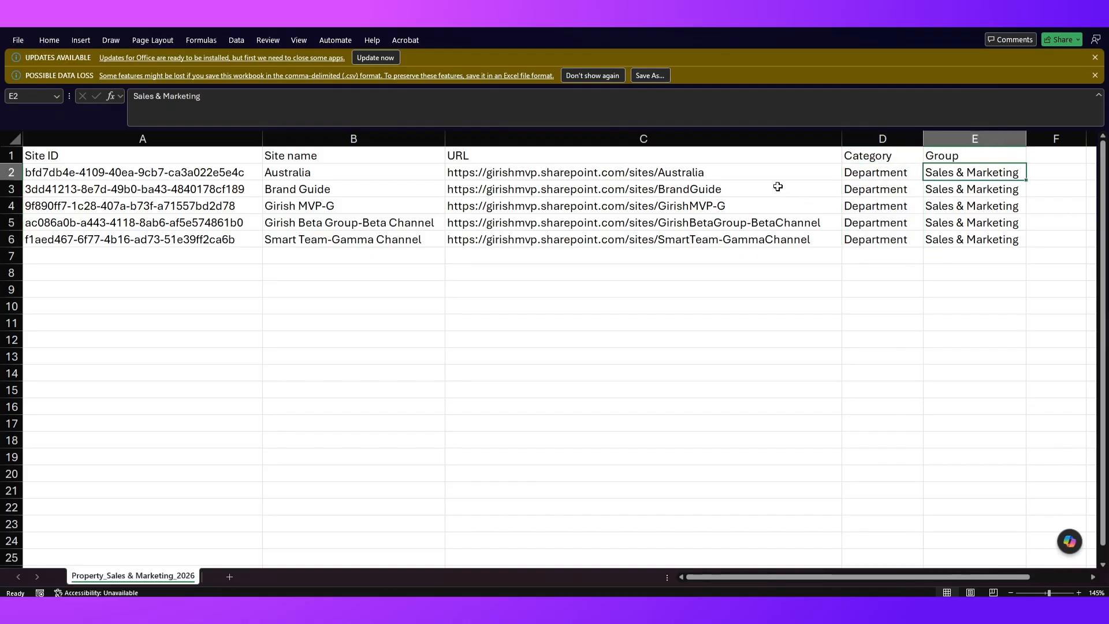
{"action": "left_click_drag", "start_coordinate": [994, 174], "coordinate": [999, 241]}
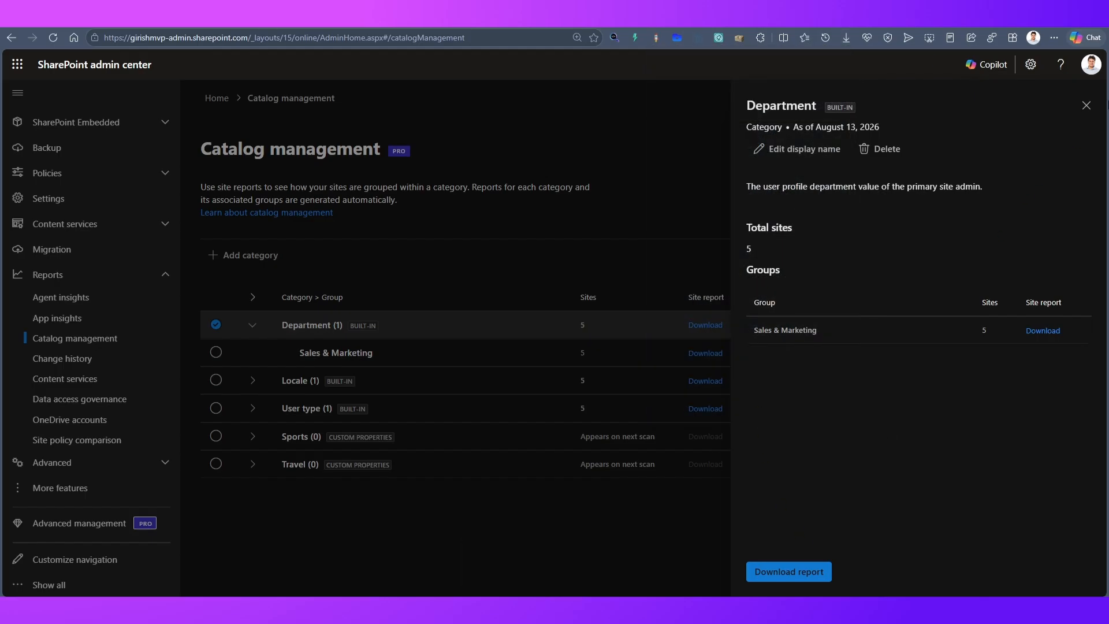
- Return to the catalog list, open the Locale category's details and download the en-GB group's site report
{"action": "left_click", "coordinate": [1086, 105]}
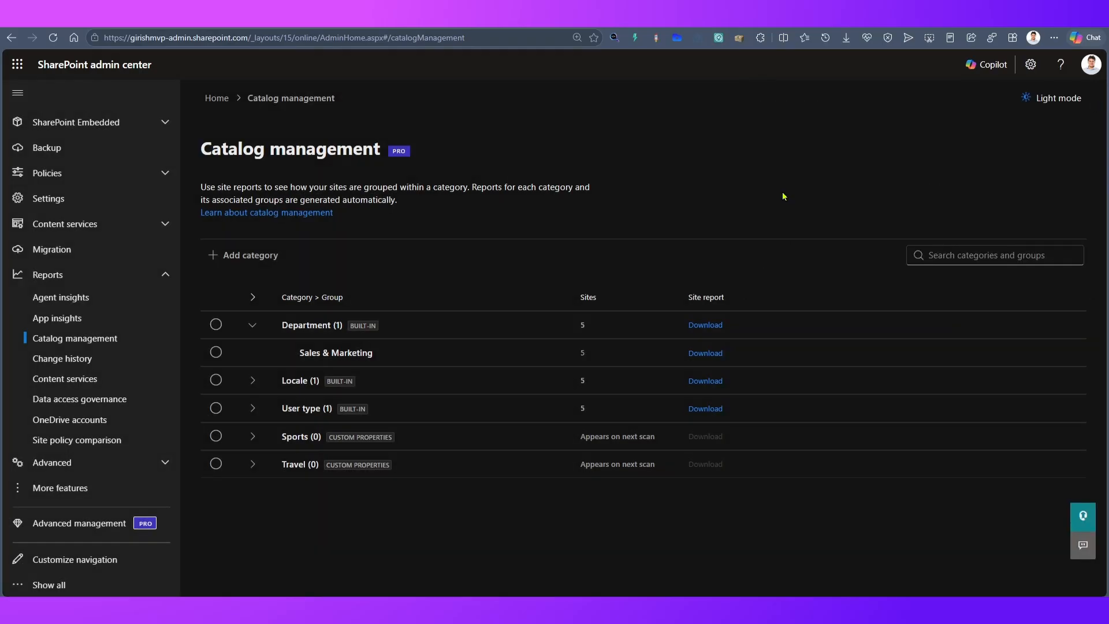
{"action": "left_click", "coordinate": [252, 381]}
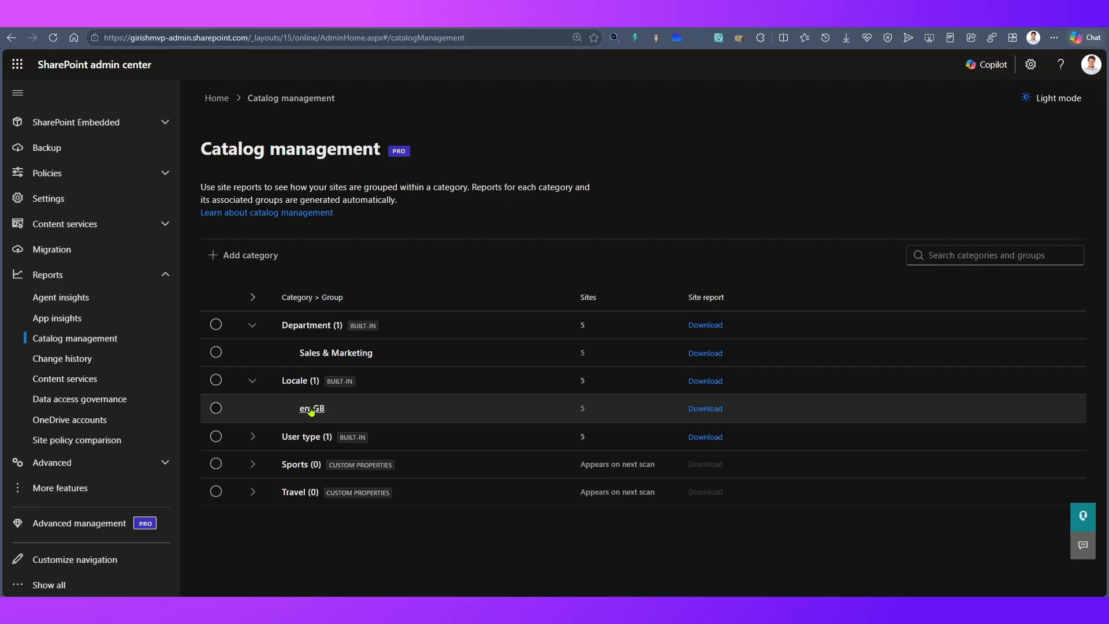
{"action": "left_click", "coordinate": [295, 381]}
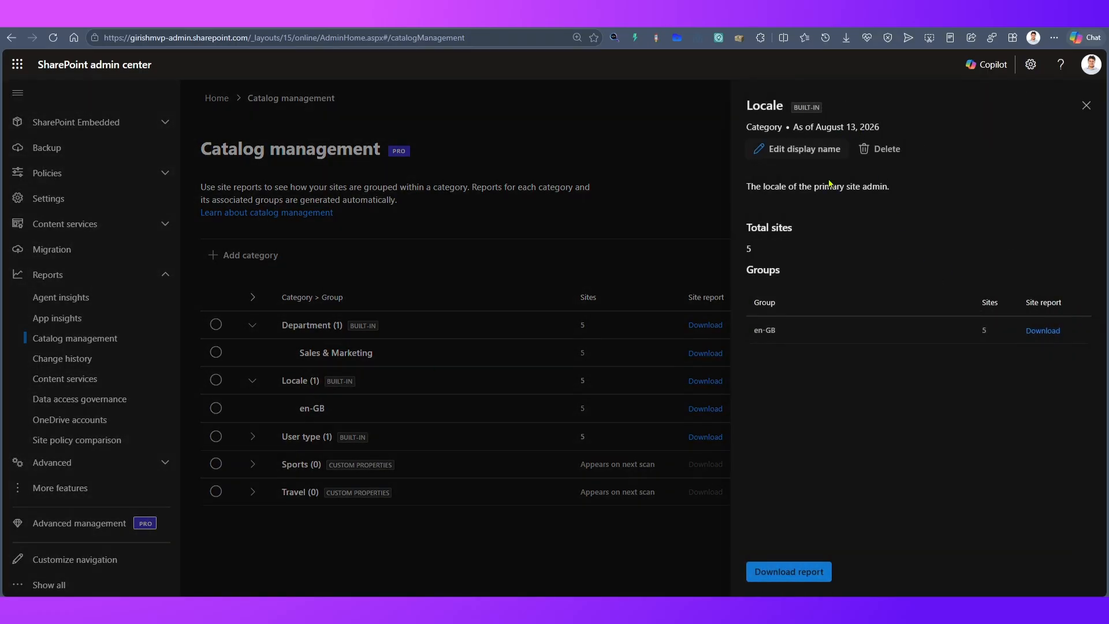
{"action": "left_click", "coordinate": [1035, 332]}
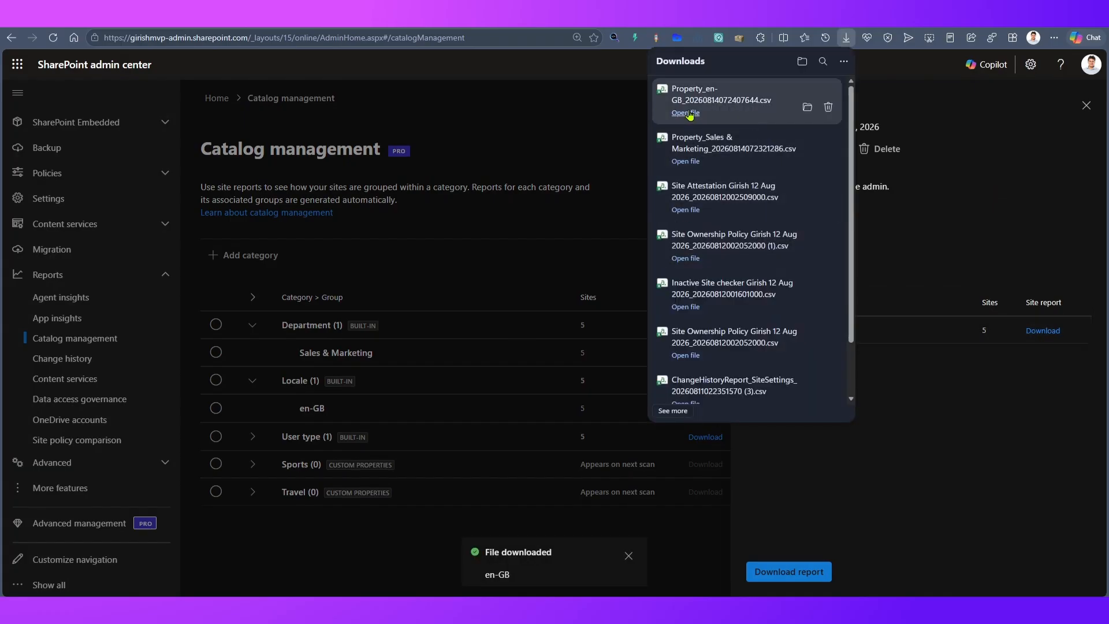
- Open the downloaded en-GB site report in Excel and fit all its columns to their contents
{"action": "left_click", "coordinate": [687, 113]}
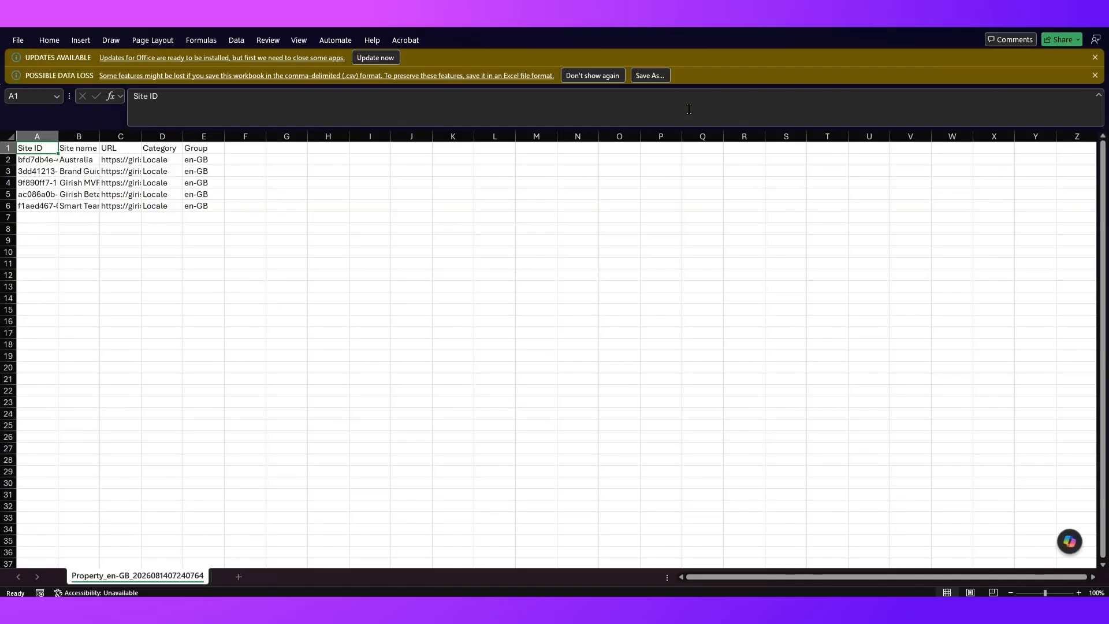
{"action": "left_click", "coordinate": [126, 246]}
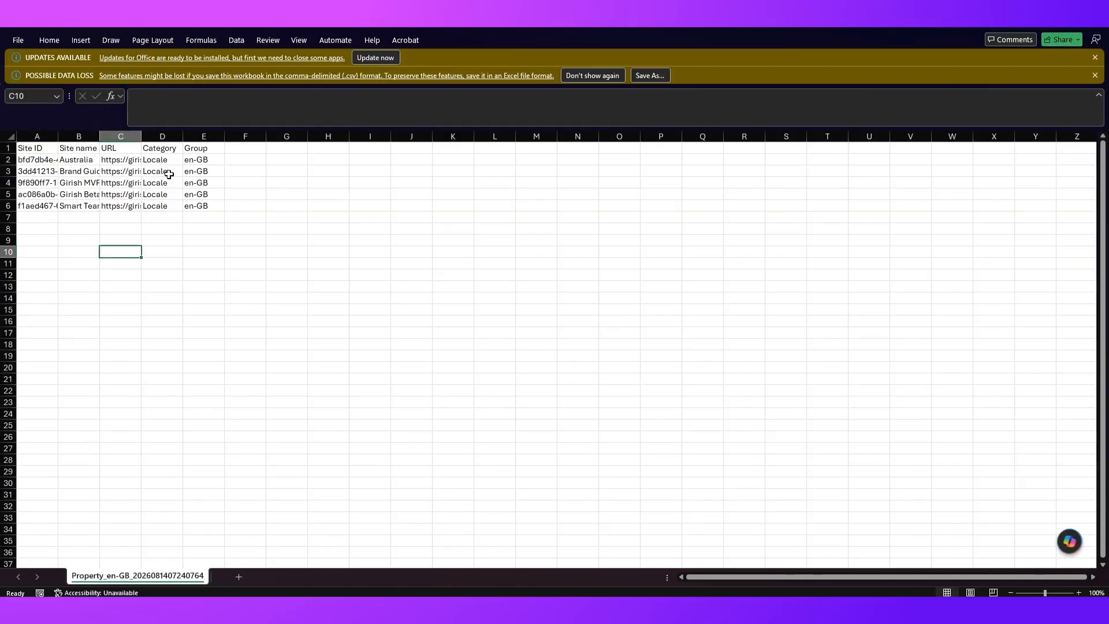
{"action": "left_click", "coordinate": [11, 137]}
{"action": "left_click_drag", "start_coordinate": [97, 137], "coordinate": [98, 137]}
{"action": "double_click", "coordinate": [98, 137]}
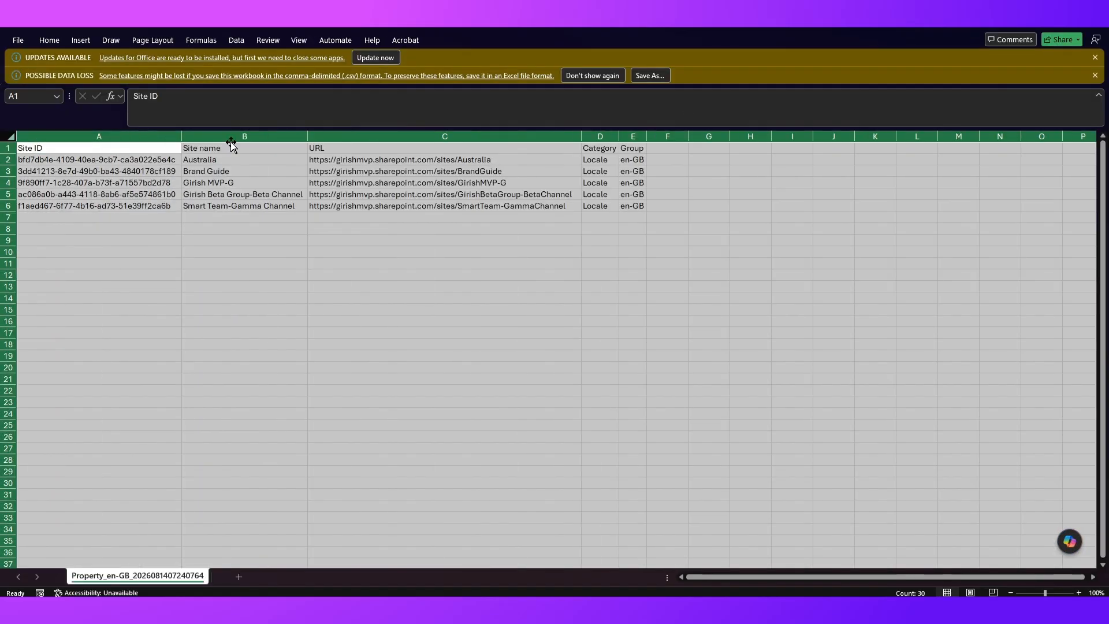
- Review the report's site names, URLs, categories and groups at a larger zoom, widening the Group column slightly
{"action": "left_click", "coordinate": [593, 151]}
{"action": "scroll", "coordinate": [745, 210], "scroll_direction": "up", "scroll_amount": 2, "text": "ctrl"}
{"action": "left_click_drag", "start_coordinate": [795, 170], "coordinate": [828, 230]}
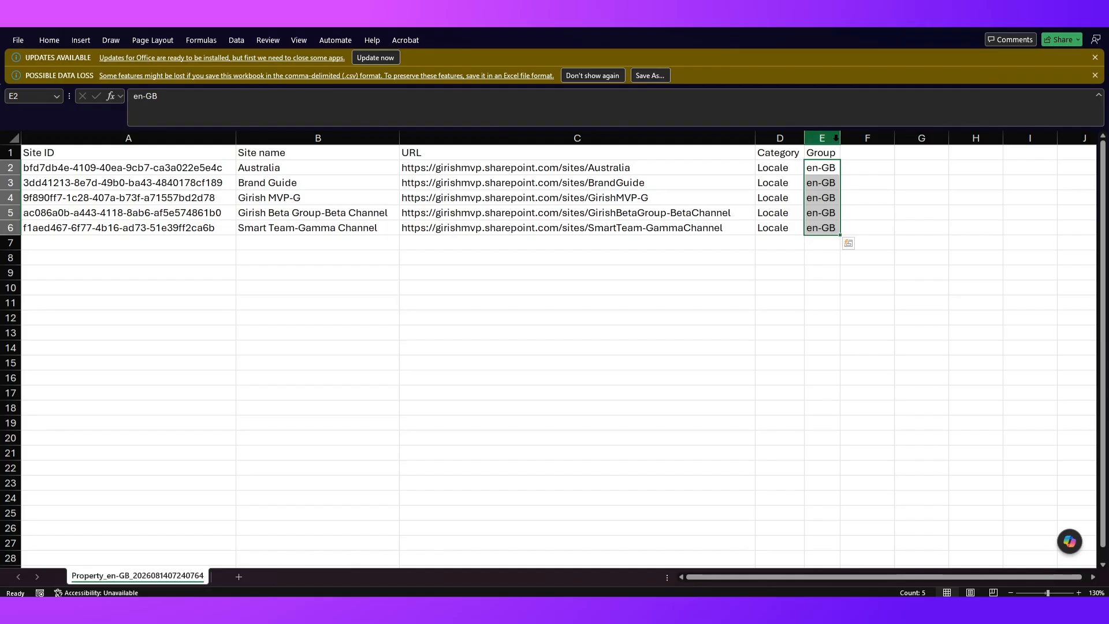
{"action": "left_click_drag", "start_coordinate": [840, 138], "coordinate": [834, 225]}
{"action": "left_click", "coordinate": [836, 183]}
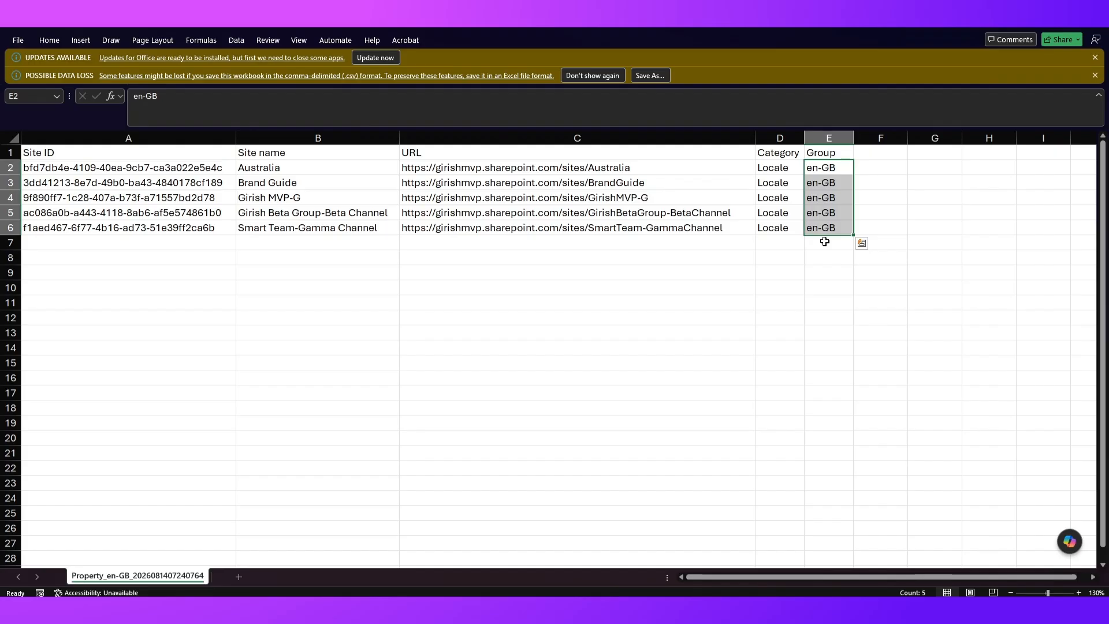
{"action": "left_click", "coordinate": [825, 241]}
{"action": "left_click_drag", "start_coordinate": [321, 241], "coordinate": [768, 248]}
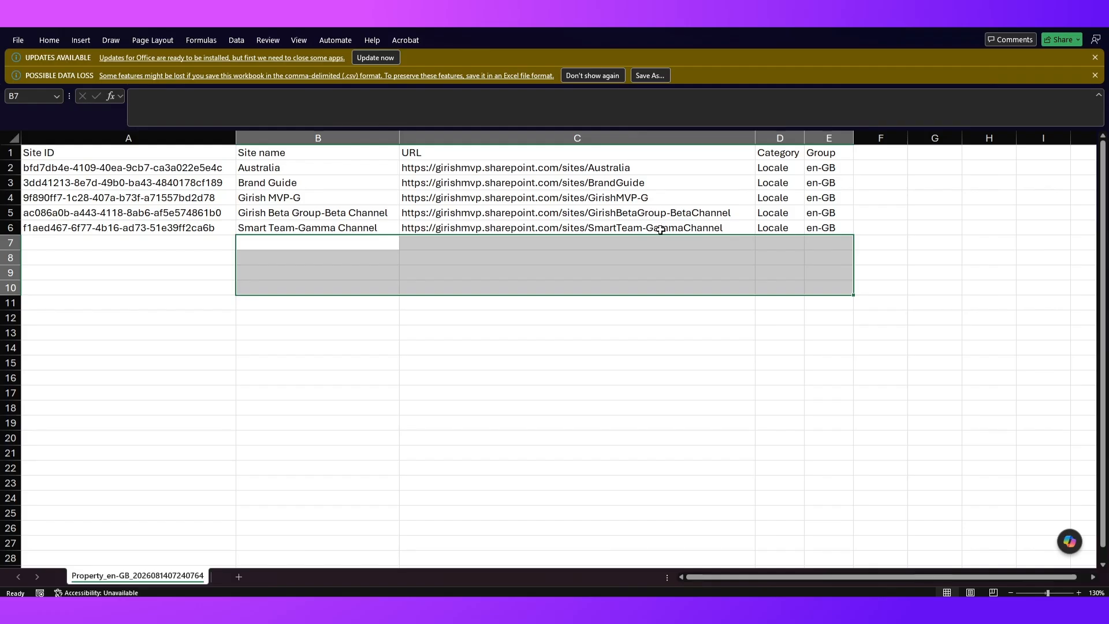
{"action": "left_click", "coordinate": [802, 260]}
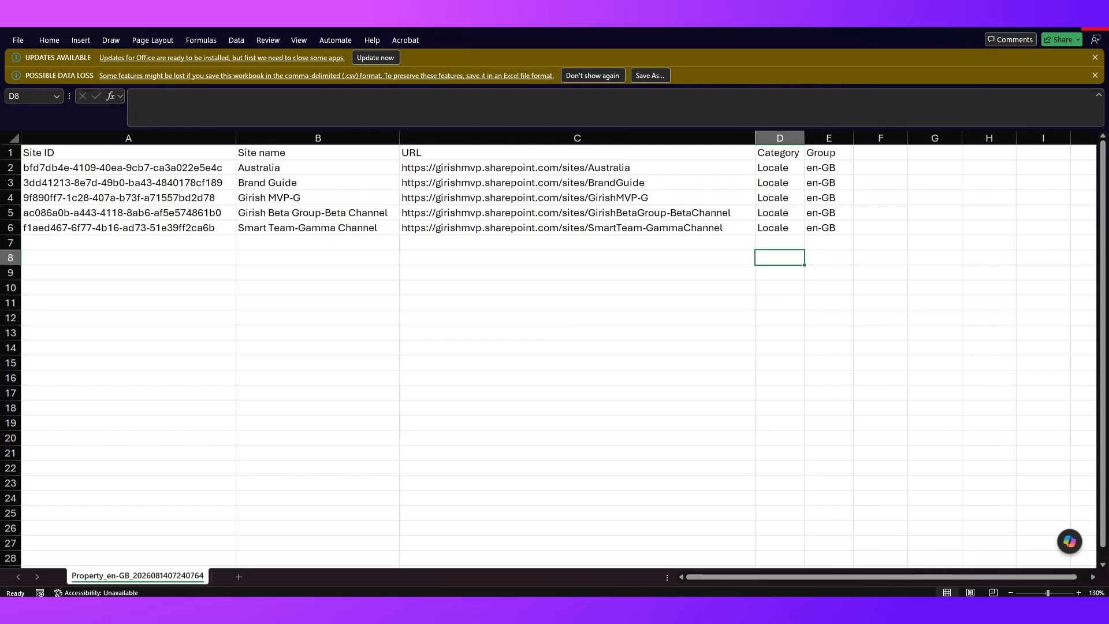
- Close the en-GB and Sales & Marketing reports without saving and return from the Locale details to the catalog list
{"action": "left_click", "coordinate": [1095, 28]}
{"action": "left_click", "coordinate": [594, 456]}
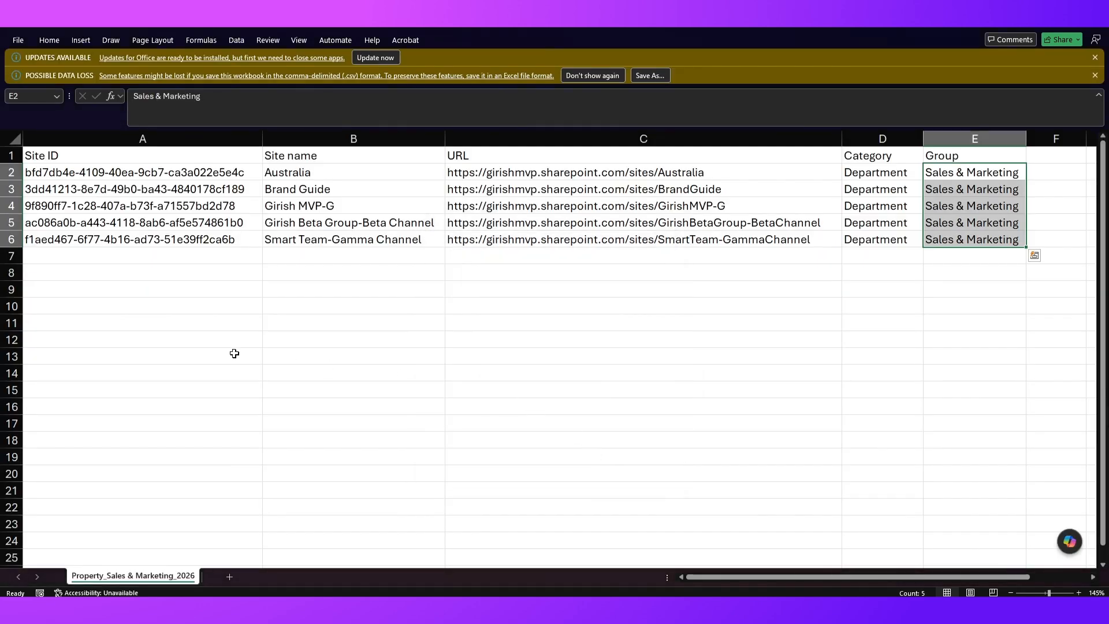
{"action": "left_click", "coordinate": [1095, 28]}
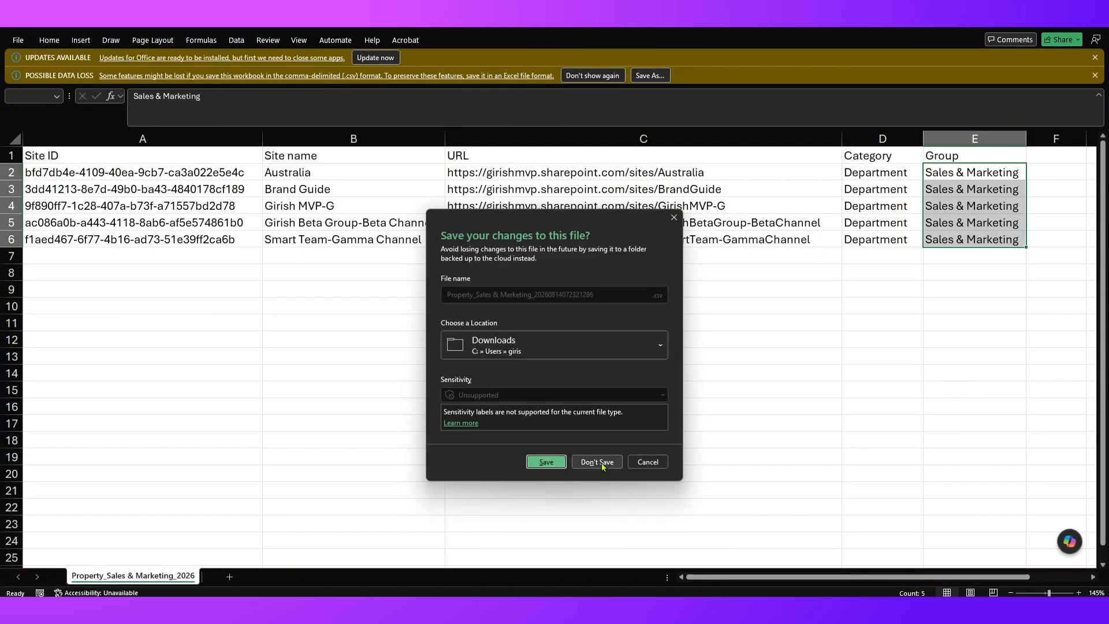
{"action": "left_click", "coordinate": [597, 462]}
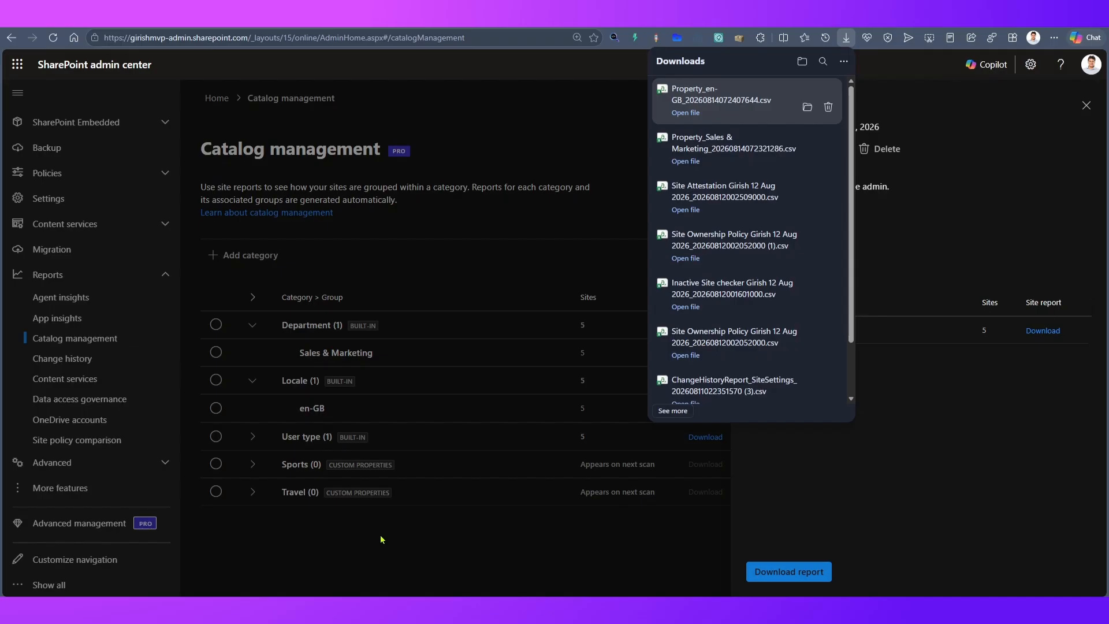
{"action": "left_click", "coordinate": [382, 540]}
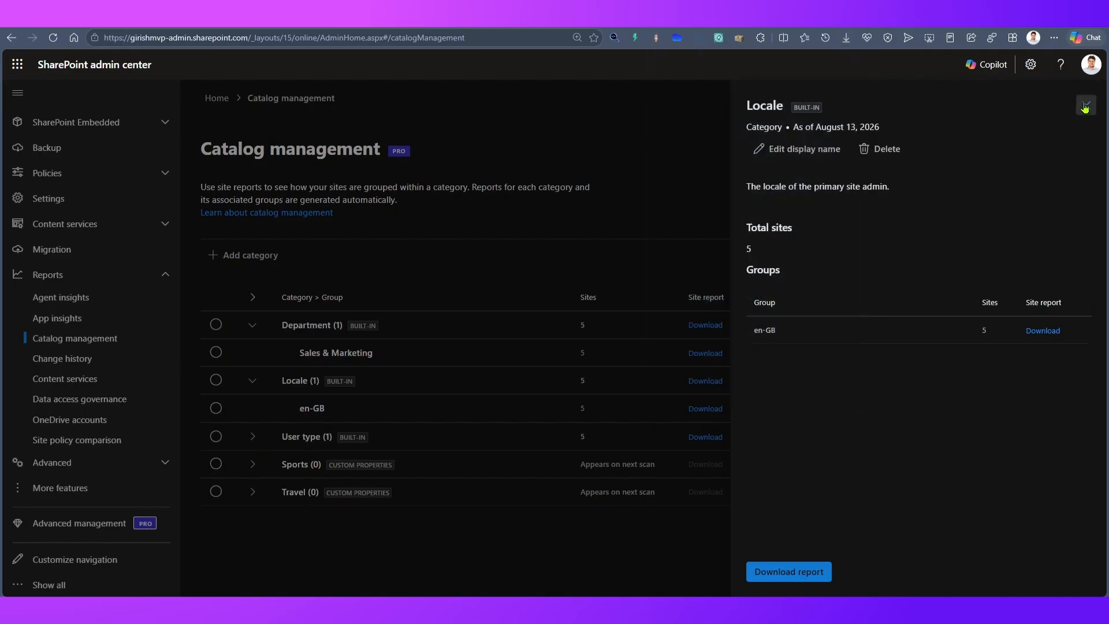
{"action": "left_click", "coordinate": [1086, 105]}
- Expand the User type category, download the Member group's site report and open it in Excel
{"action": "left_click", "coordinate": [253, 437]}
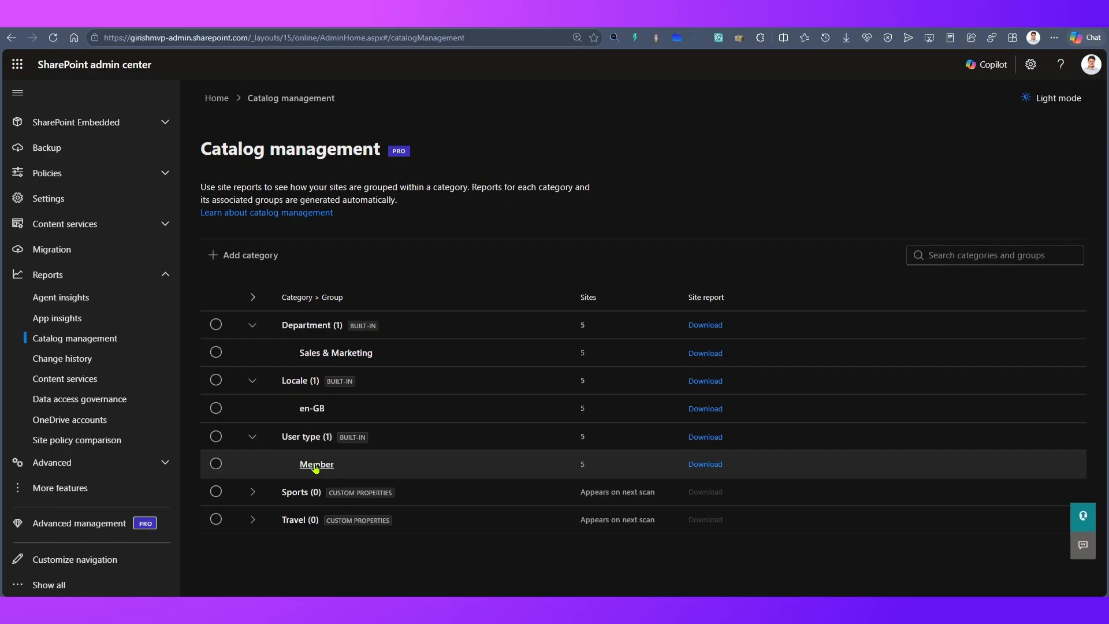
{"action": "left_click", "coordinate": [710, 465]}
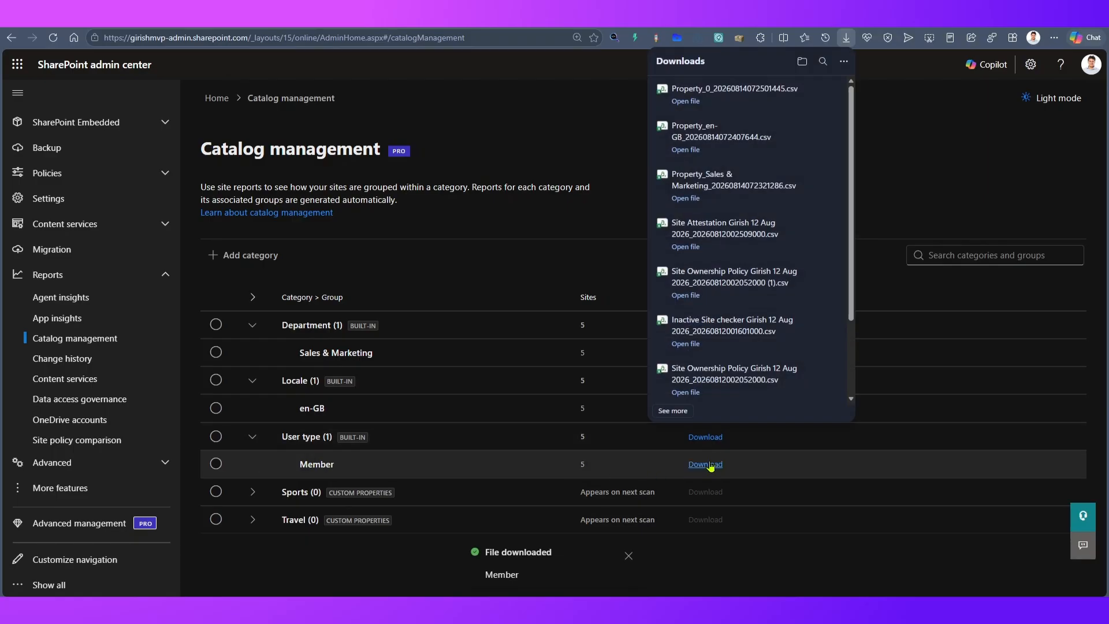
{"action": "left_click", "coordinate": [686, 102]}
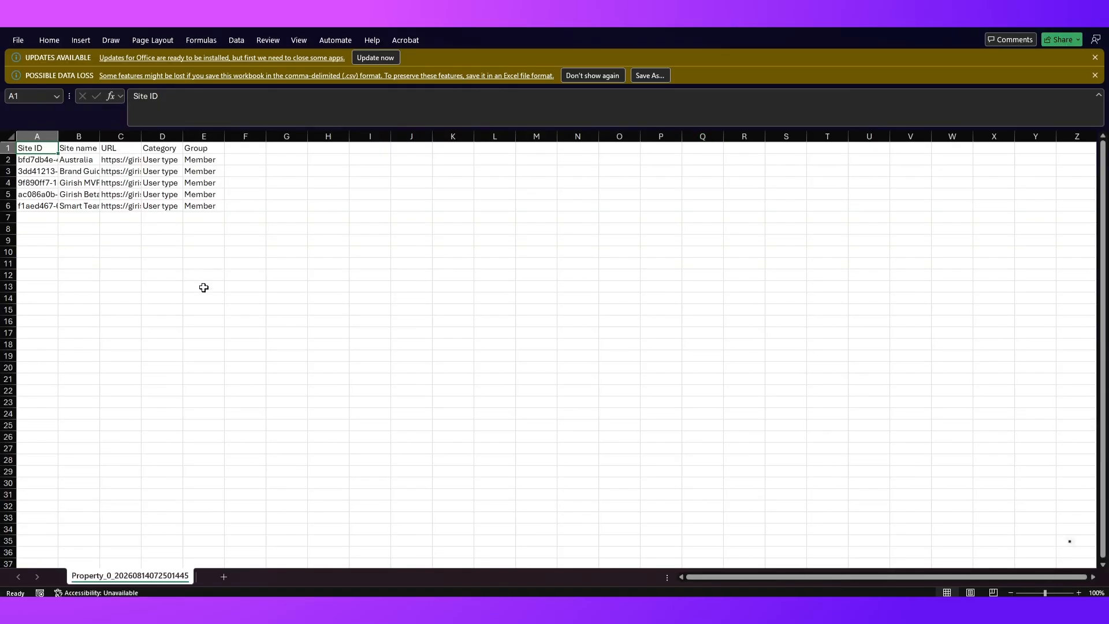
- Review the Member report's sites and groups with the Category and URL columns widened, and close it without saving
{"action": "left_click", "coordinate": [203, 288]}
{"action": "left_click_drag", "start_coordinate": [200, 159], "coordinate": [200, 205]}
{"action": "left_click_drag", "start_coordinate": [183, 132], "coordinate": [228, 135]}
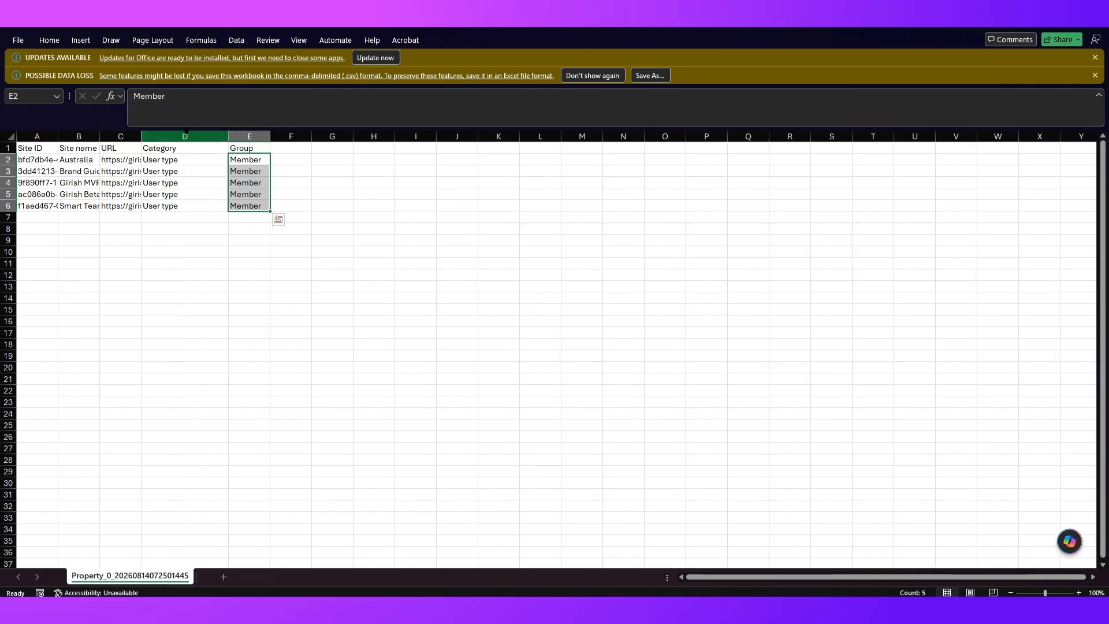
{"action": "left_click_drag", "start_coordinate": [141, 136], "coordinate": [189, 136]}
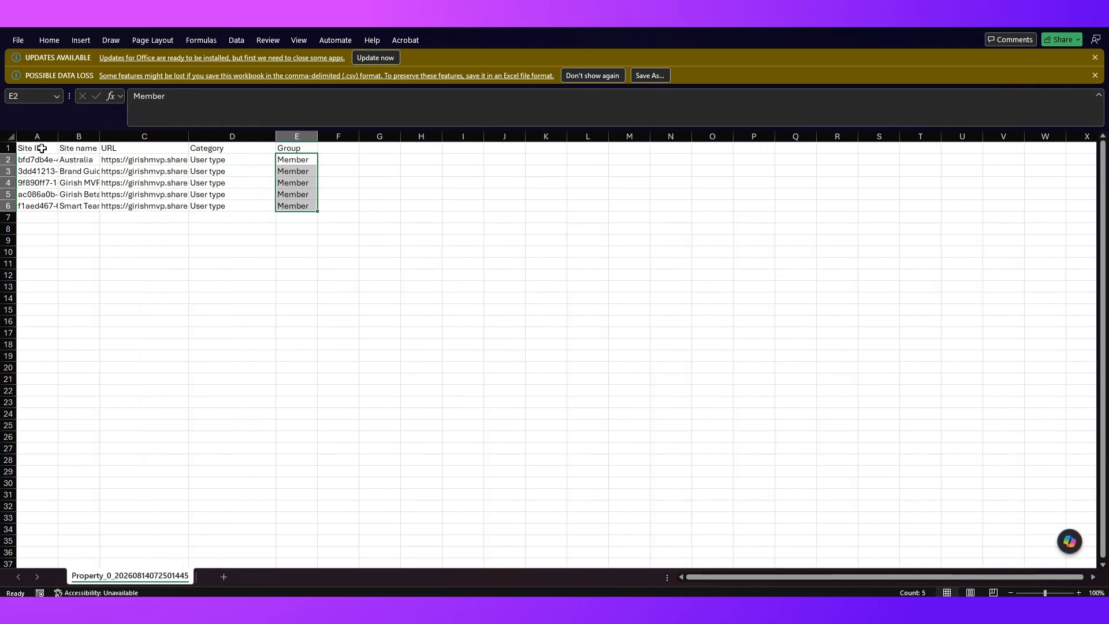
{"action": "left_click_drag", "start_coordinate": [42, 149], "coordinate": [178, 206]}
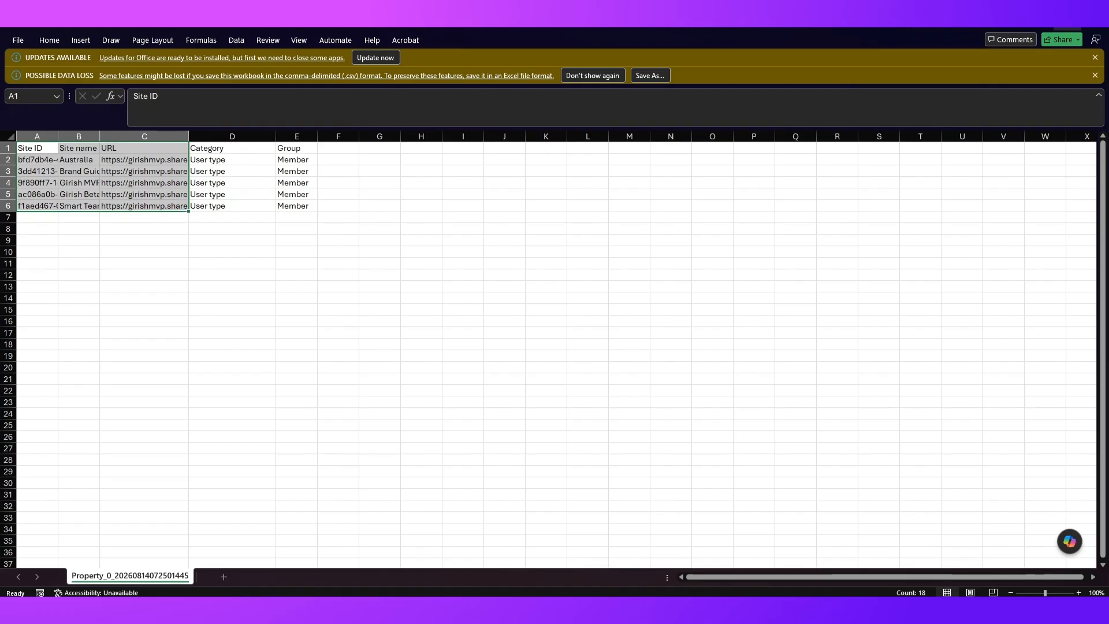
{"action": "left_click", "coordinate": [1096, 28]}
{"action": "left_click", "coordinate": [596, 462]}
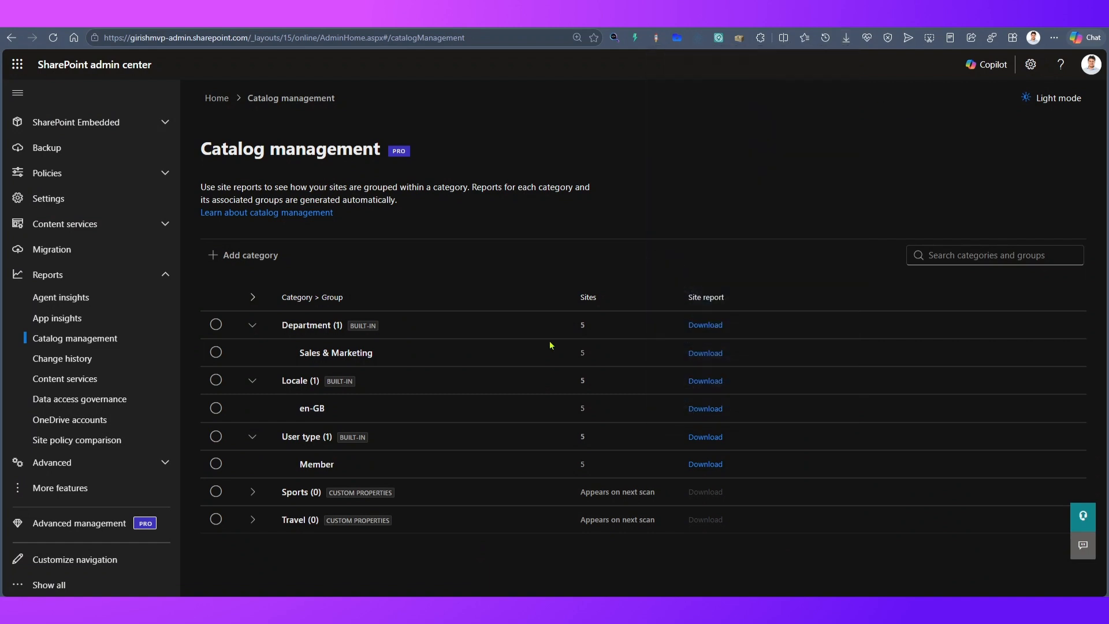
- Expand the custom Sports category and view its total sites and groups in its details
{"action": "left_click", "coordinate": [252, 493]}
{"action": "left_click", "coordinate": [299, 492]}
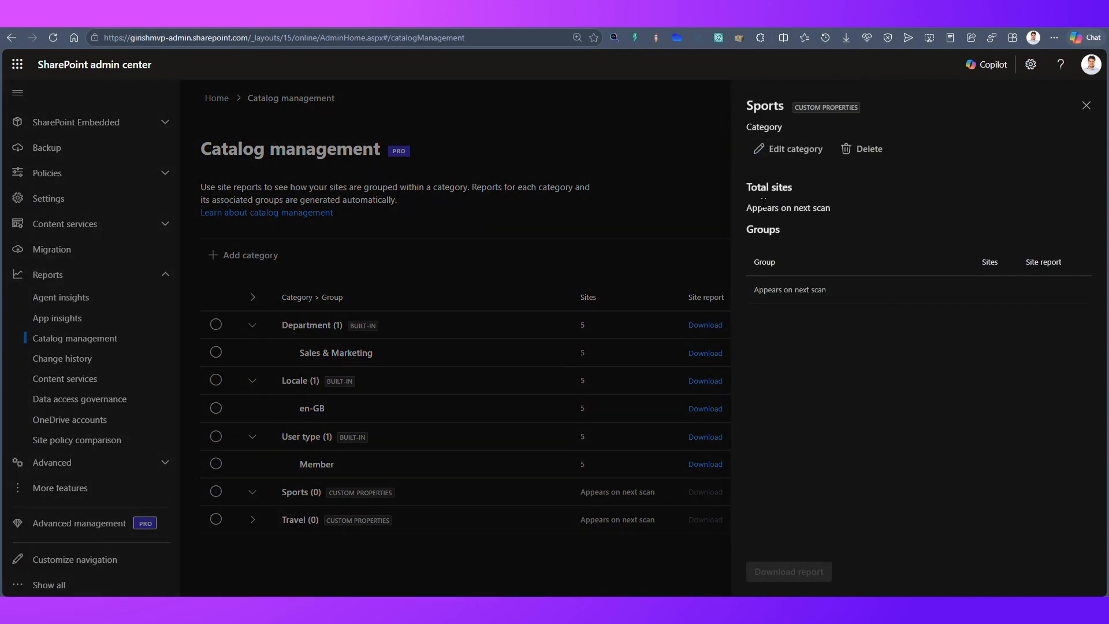
{"action": "left_click_drag", "start_coordinate": [763, 201], "coordinate": [826, 202]}
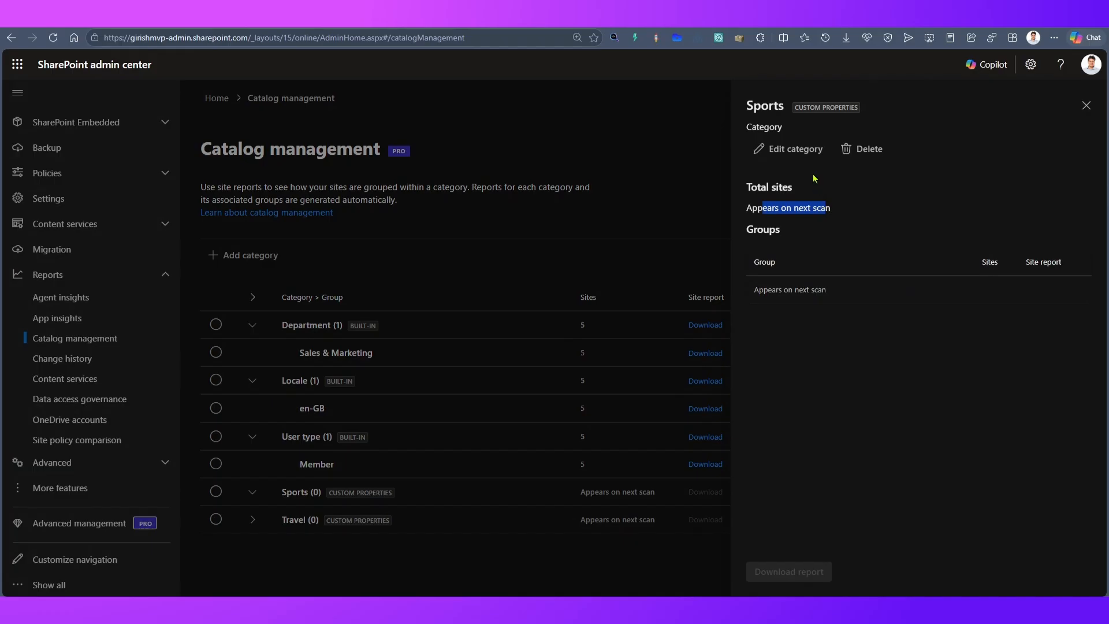
{"action": "left_click", "coordinate": [1085, 105]}
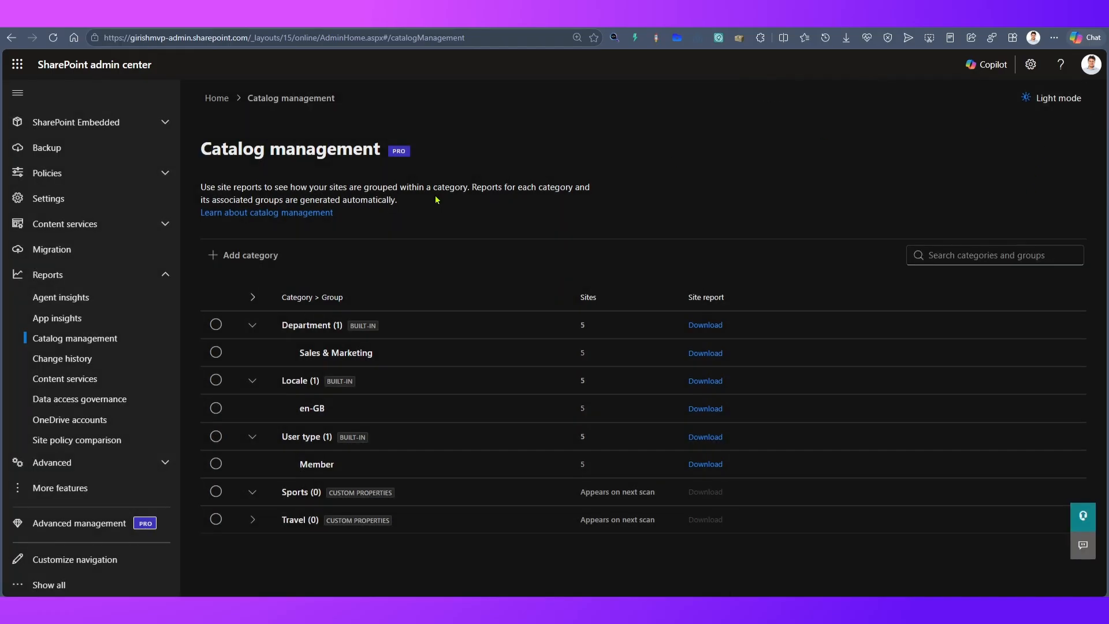
- Start adding a category, read how site reports are created, and choose the CSV site lists type
{"action": "left_click", "coordinate": [263, 256]}
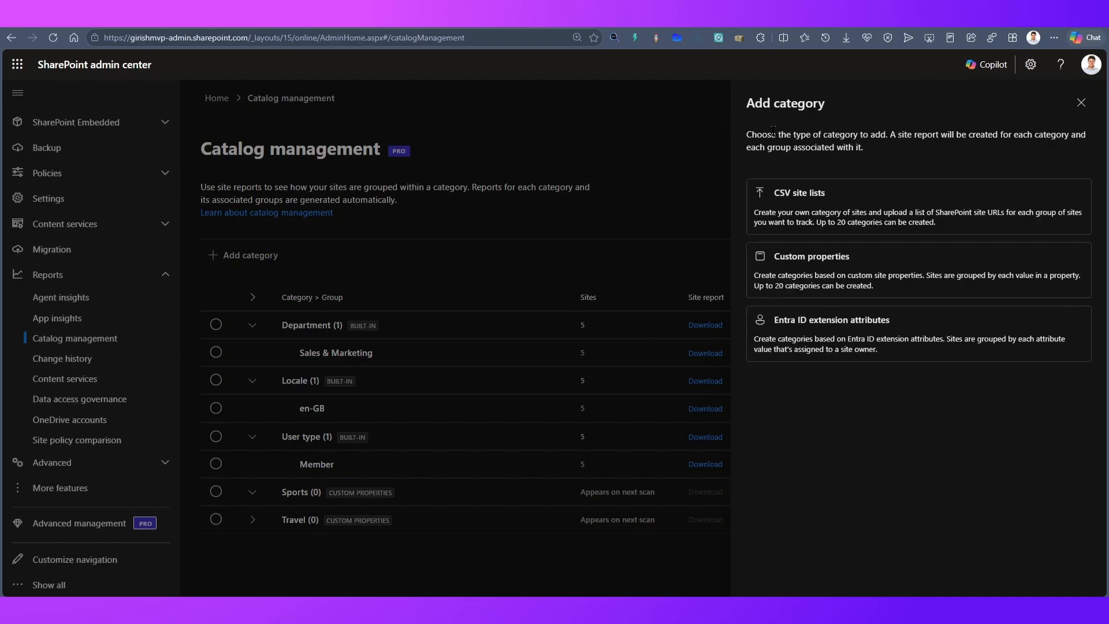
{"action": "left_click_drag", "start_coordinate": [855, 134], "coordinate": [1012, 135]}
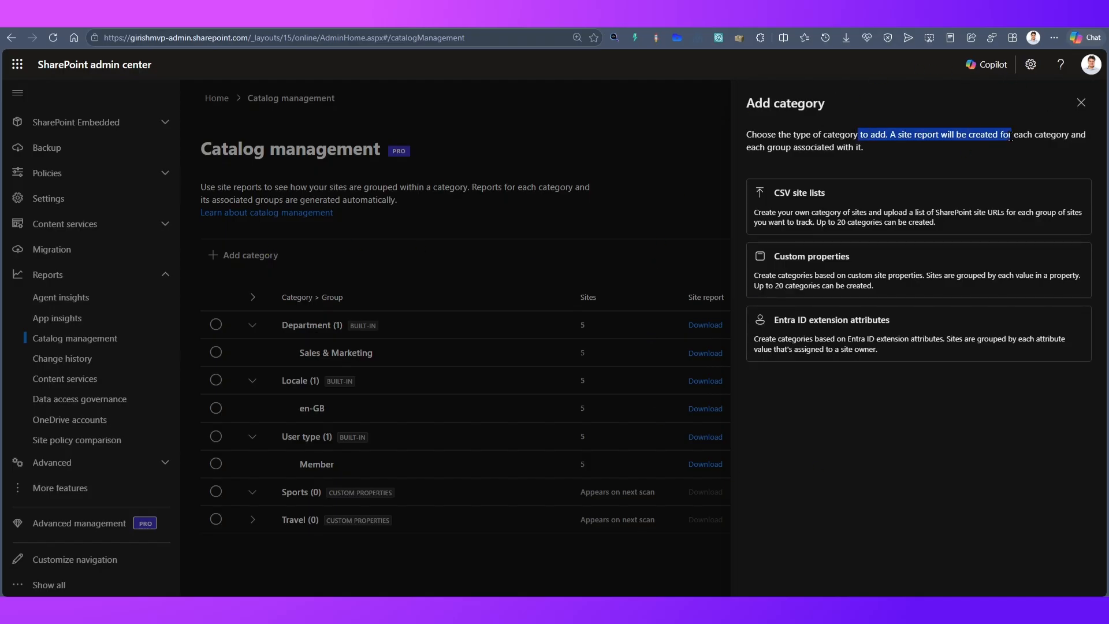
{"action": "left_click", "coordinate": [953, 130]}
{"action": "left_click_drag", "start_coordinate": [890, 134], "coordinate": [873, 156]}
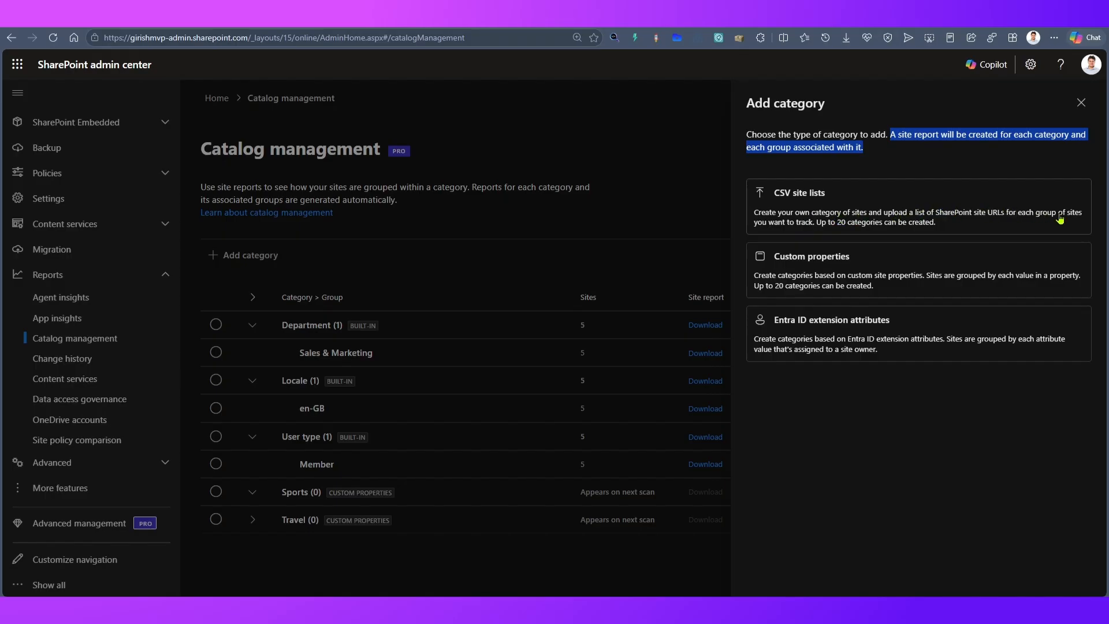
{"action": "left_click", "coordinate": [924, 206]}
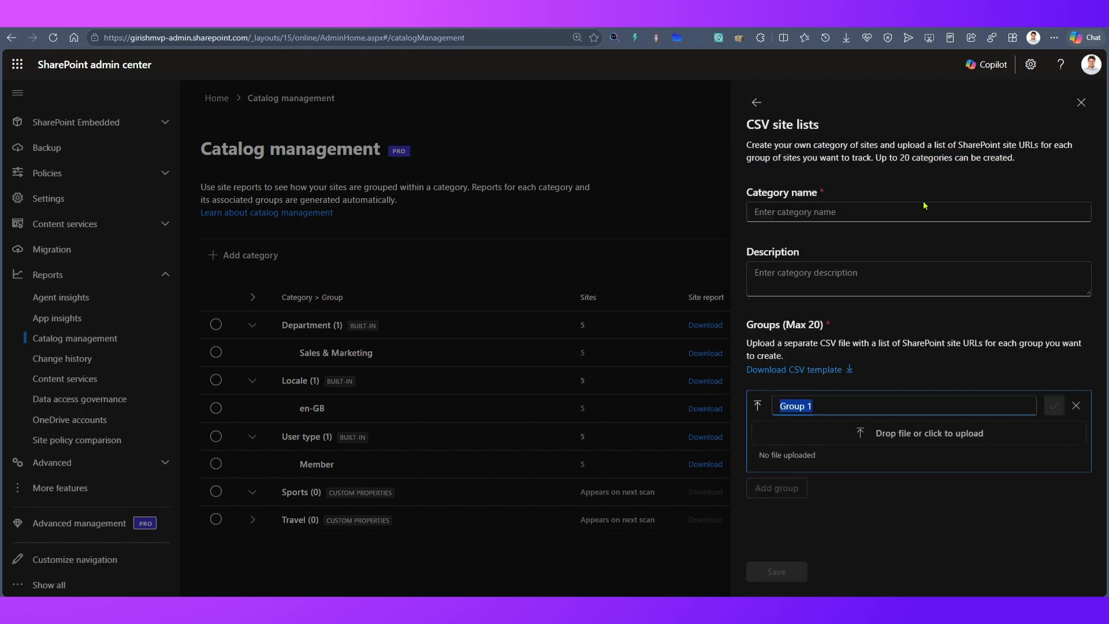
- Download the CSV template, open it in Excel and examine its Site URL column after widening it
{"action": "left_click", "coordinate": [834, 375]}
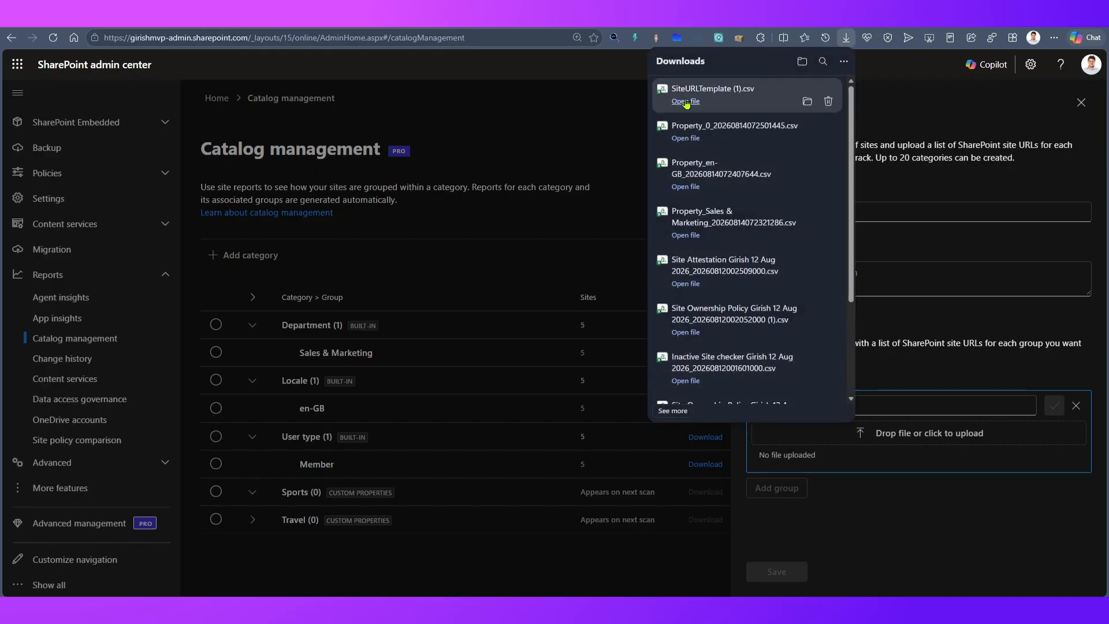
{"action": "left_click", "coordinate": [686, 102]}
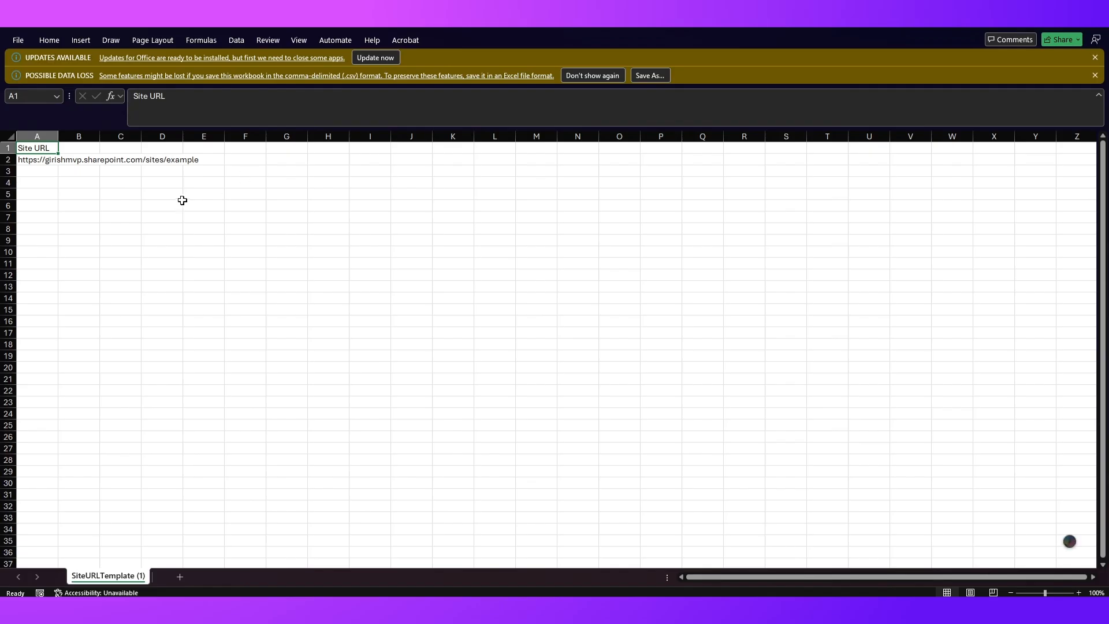
{"action": "left_click", "coordinate": [179, 204]}
{"action": "left_click_drag", "start_coordinate": [58, 137], "coordinate": [304, 138]}
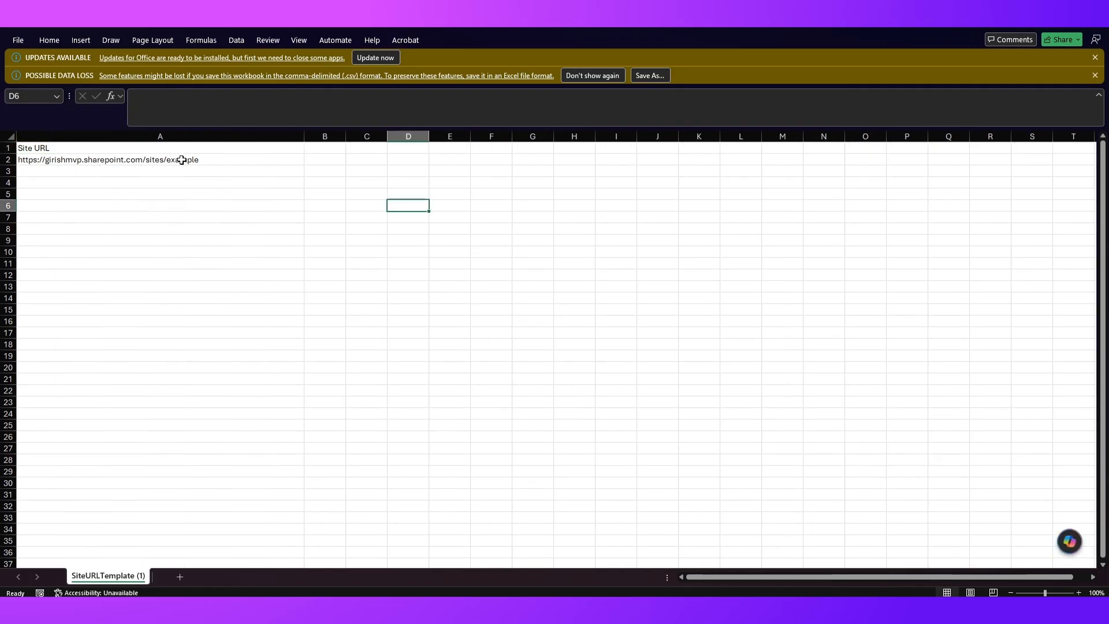
{"action": "left_click_drag", "start_coordinate": [181, 158], "coordinate": [201, 370]}
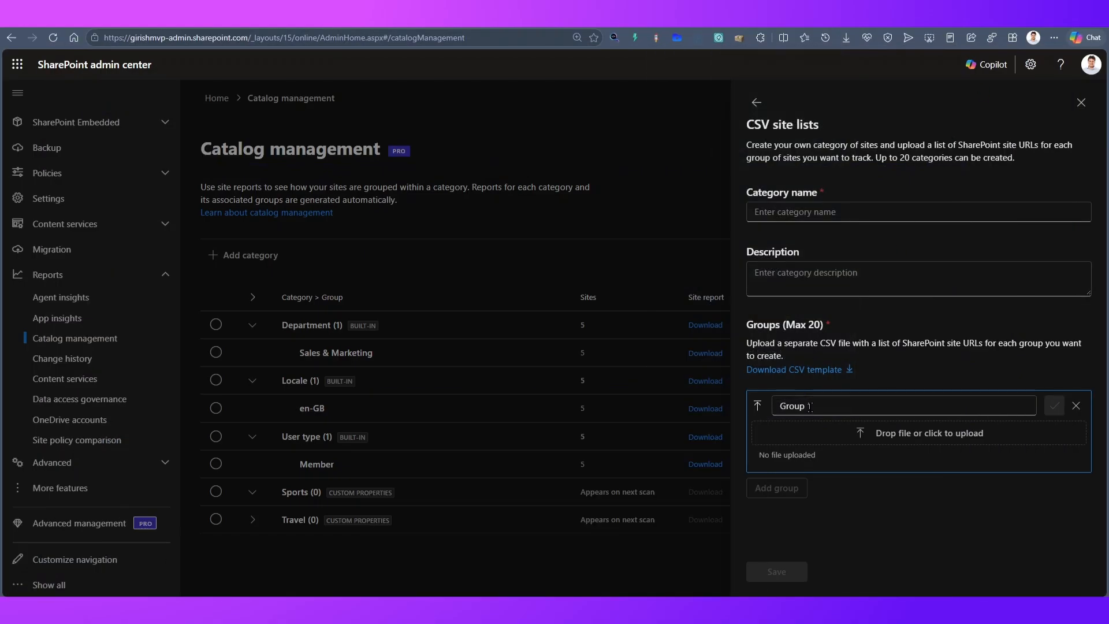
- Rename the first group of the new CSV site lists category to Brisbane
{"action": "triple_click", "coordinate": [814, 407]}
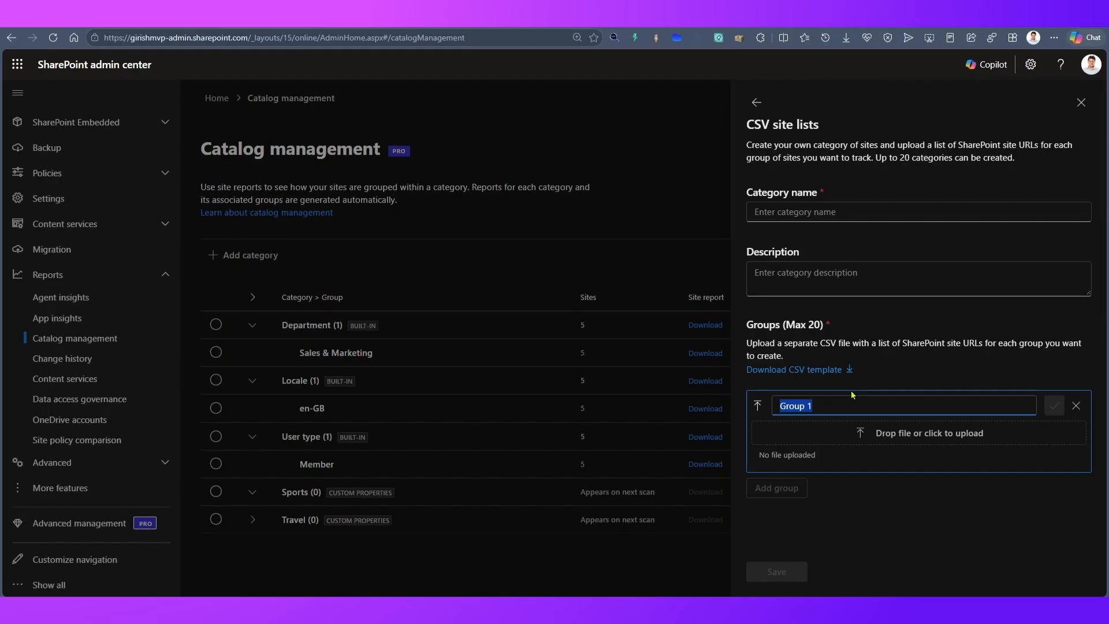
{"action": "type", "text": "Brisbane"}
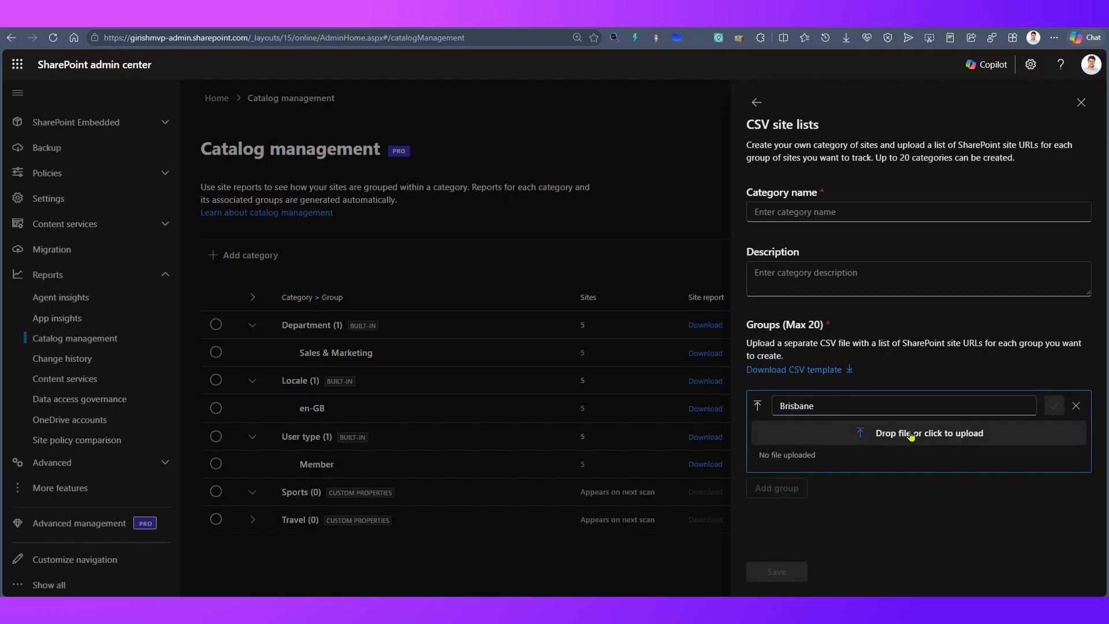
{"action": "double_click", "coordinate": [796, 406]}
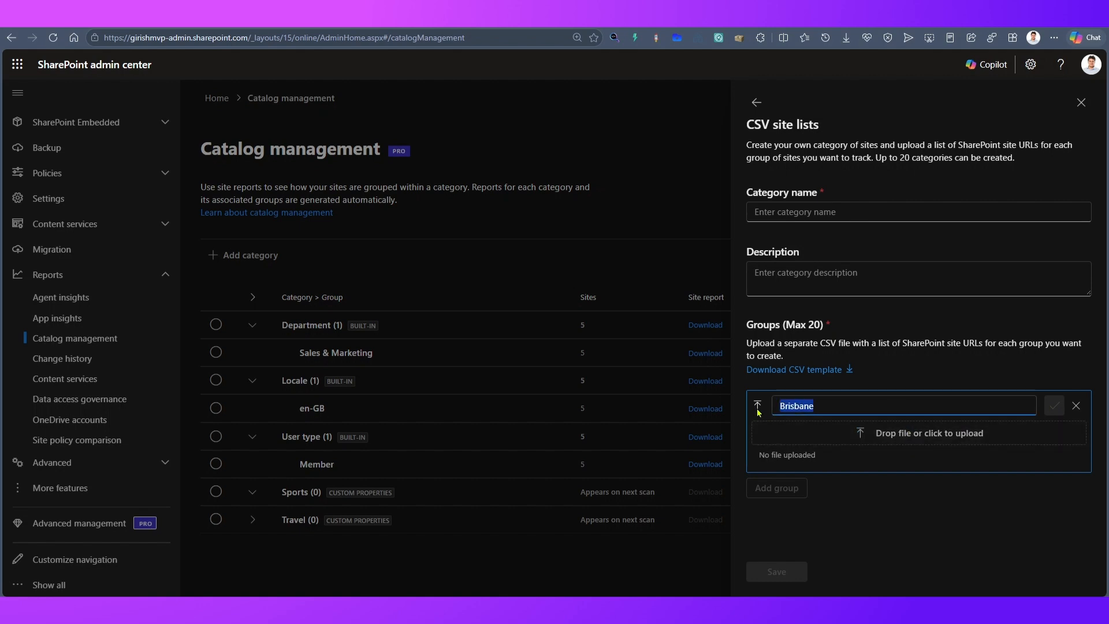
{"action": "left_click", "coordinate": [838, 407]}
- Name the new category Regional Info and use the same text as its description
{"action": "left_click", "coordinate": [825, 212]}
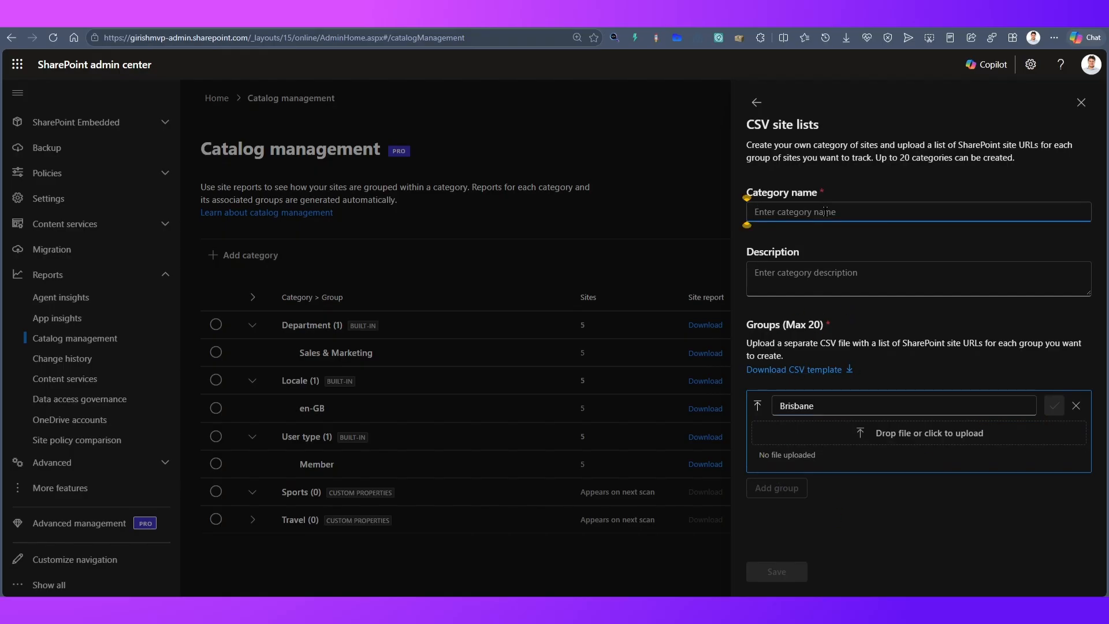
{"action": "type", "text": "Regional Info"}
{"action": "left_click_drag", "start_coordinate": [870, 232], "coordinate": [673, 205]}
{"action": "triple_click", "coordinate": [800, 209]}
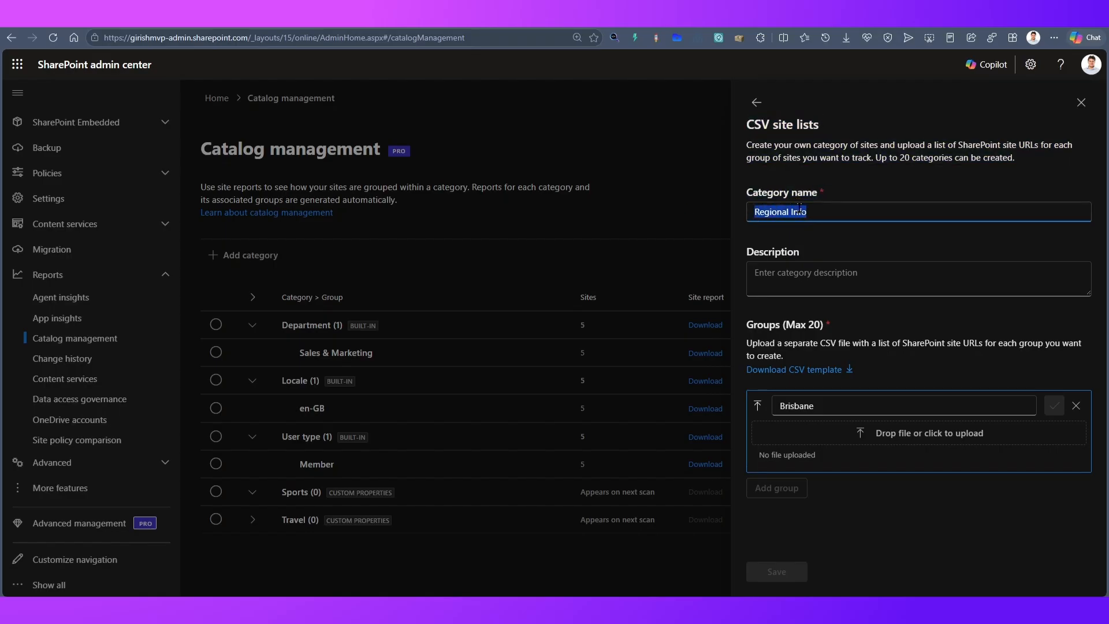
{"action": "key", "text": "ctrl+c"}
{"action": "left_click", "coordinate": [820, 277]}
{"action": "key", "text": "ctrl+v"}
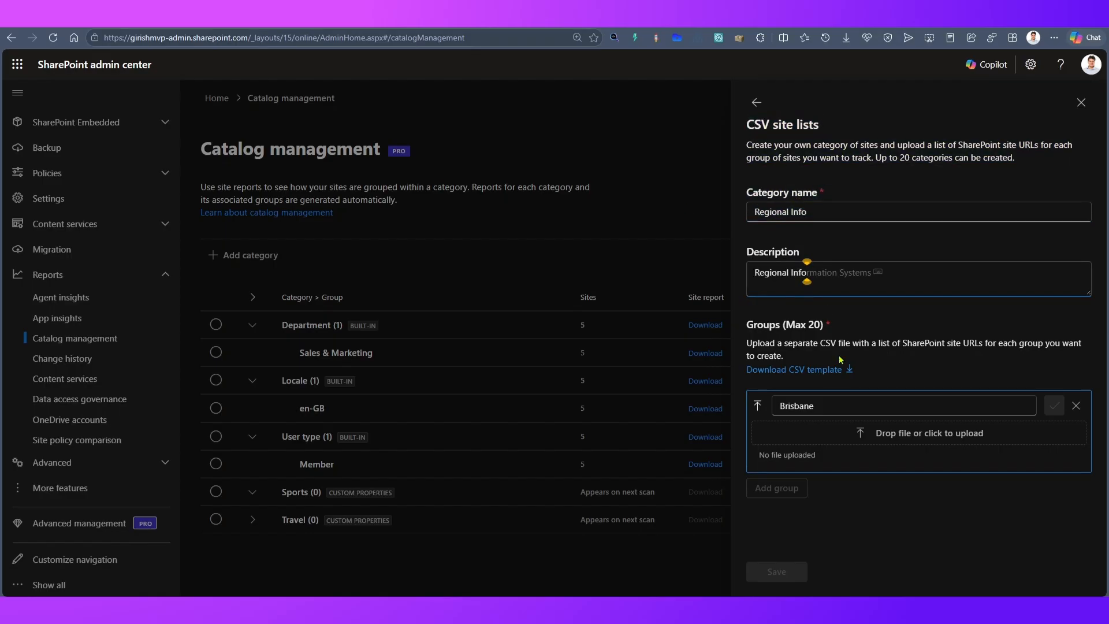
- Remove the Brisbane group, add a new group and open its CSV file upload without picking a file
{"action": "left_click", "coordinate": [1076, 405]}
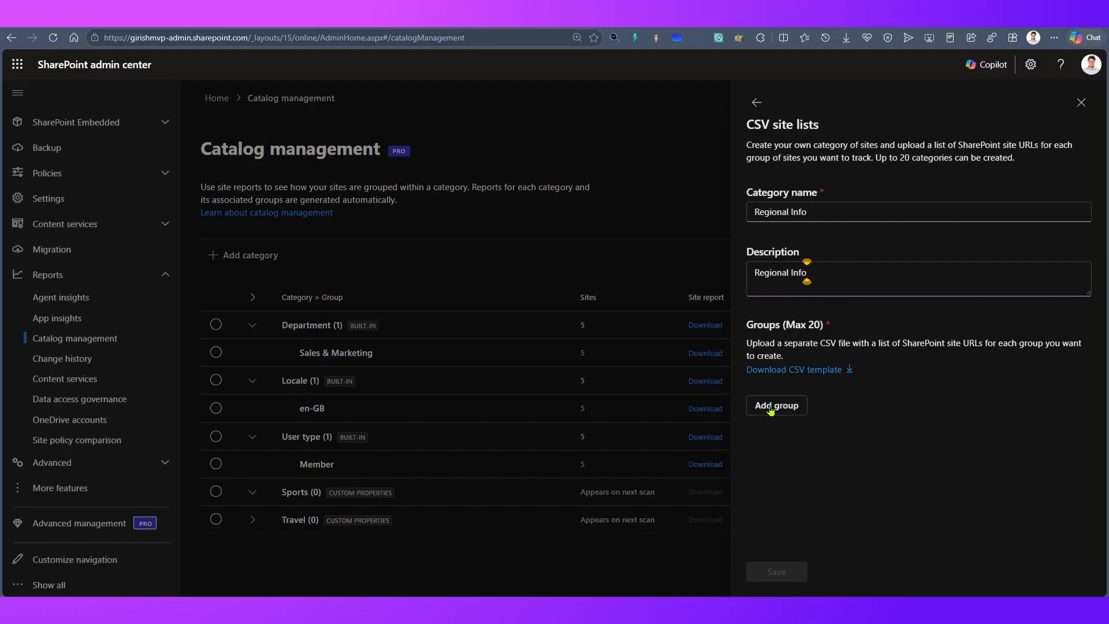
{"action": "left_click", "coordinate": [783, 408]}
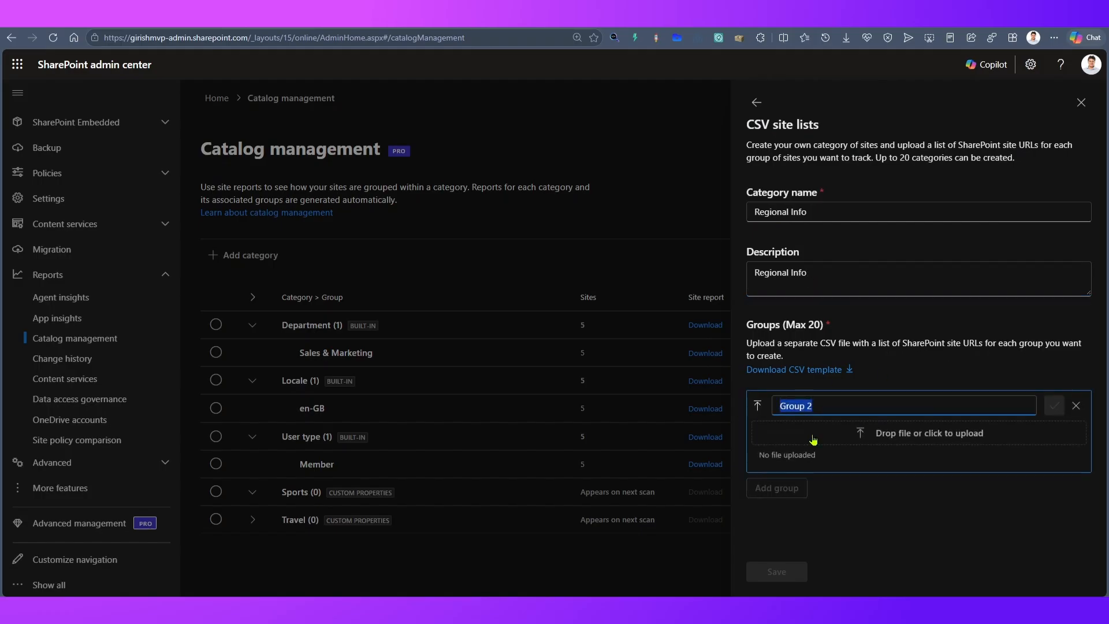
{"action": "left_click", "coordinate": [918, 435]}
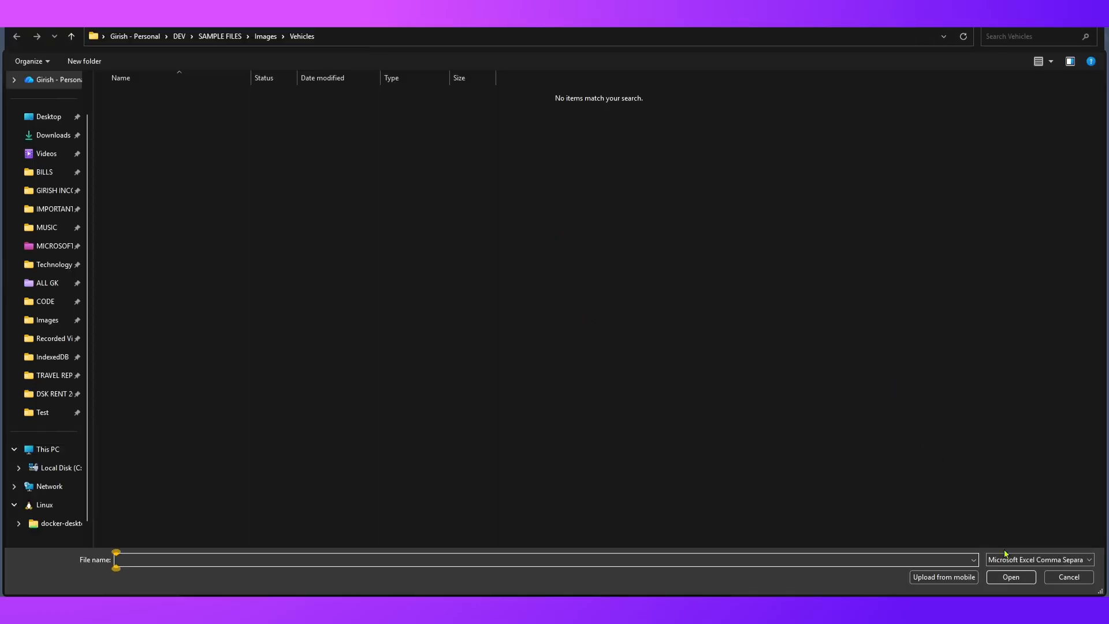
{"action": "left_click", "coordinate": [1069, 577]}
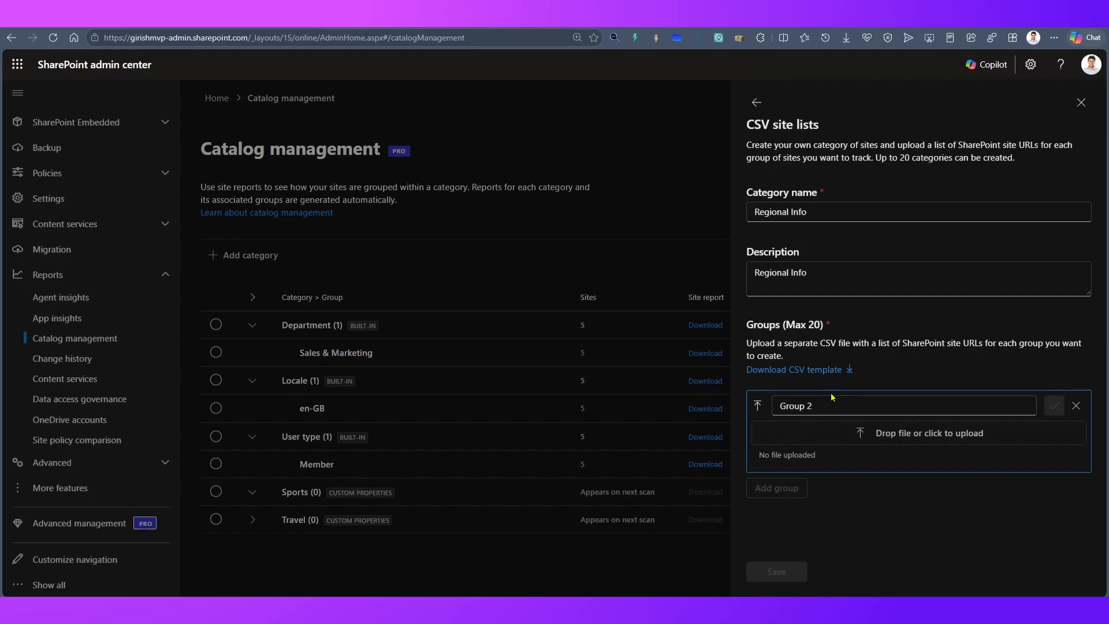
- Return to the category type choices, discarding the unsaved CSV site lists category
{"action": "left_click_drag", "start_coordinate": [801, 324], "coordinate": [837, 321]}
{"action": "left_click", "coordinate": [762, 103]}
{"action": "left_click", "coordinate": [632, 347]}
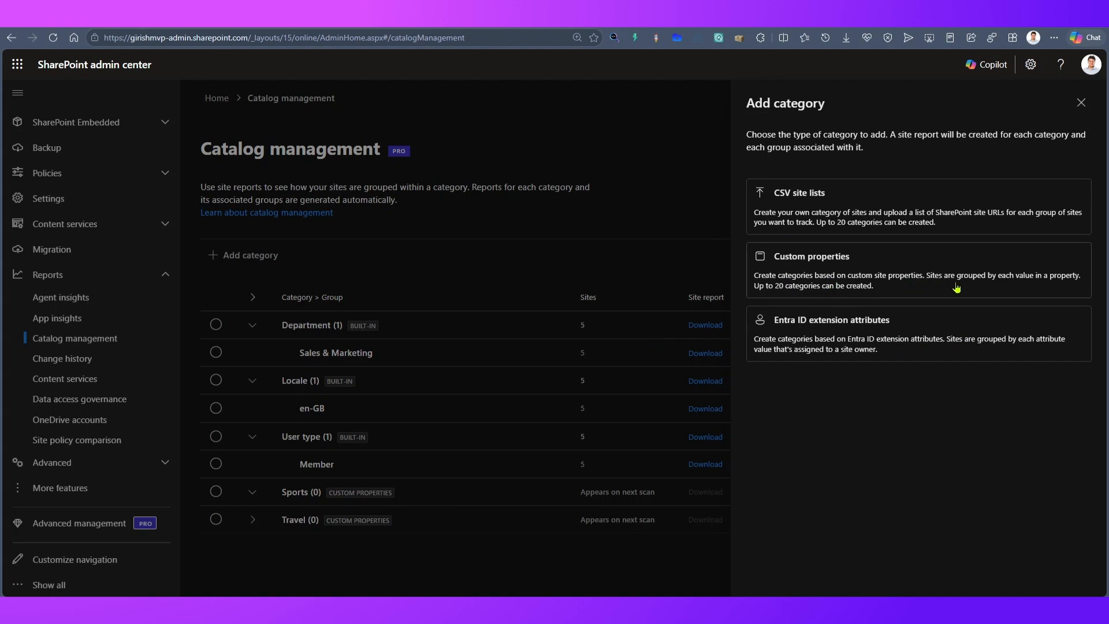
- Choose the custom properties category type and add the site properties Science and Tech
{"action": "left_click", "coordinate": [849, 283]}
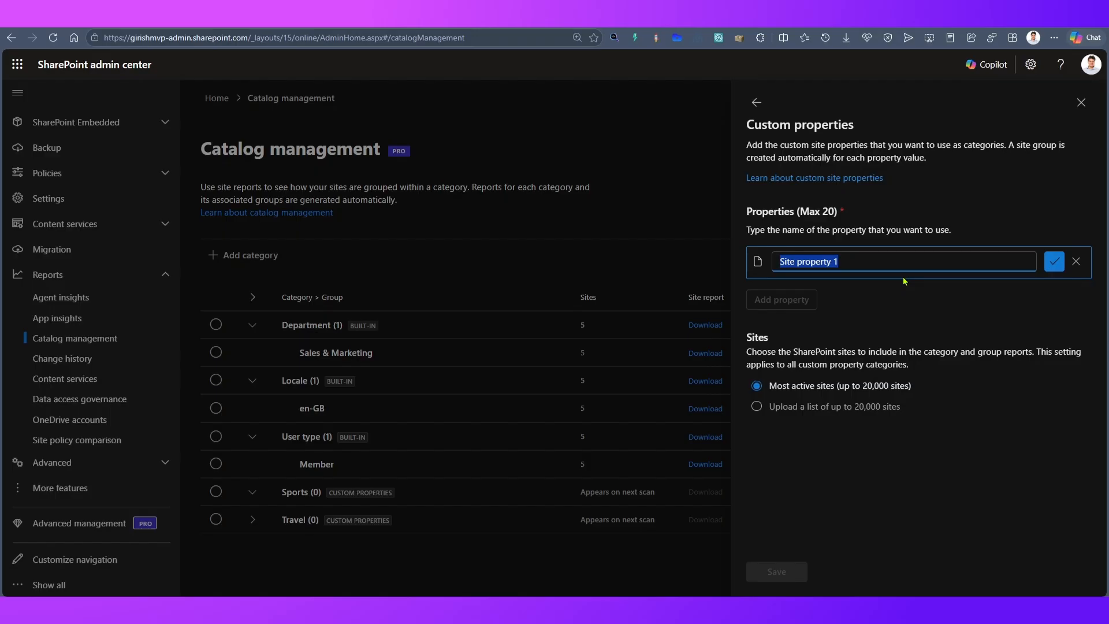
{"action": "type", "text": "Science"}
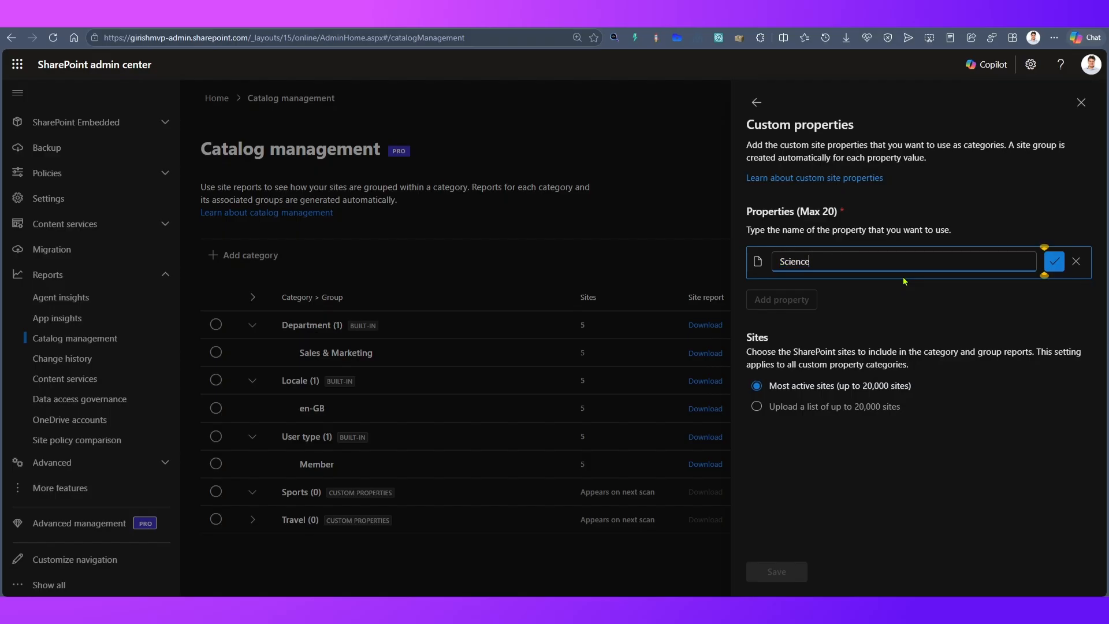
{"action": "left_click", "coordinate": [1054, 262]}
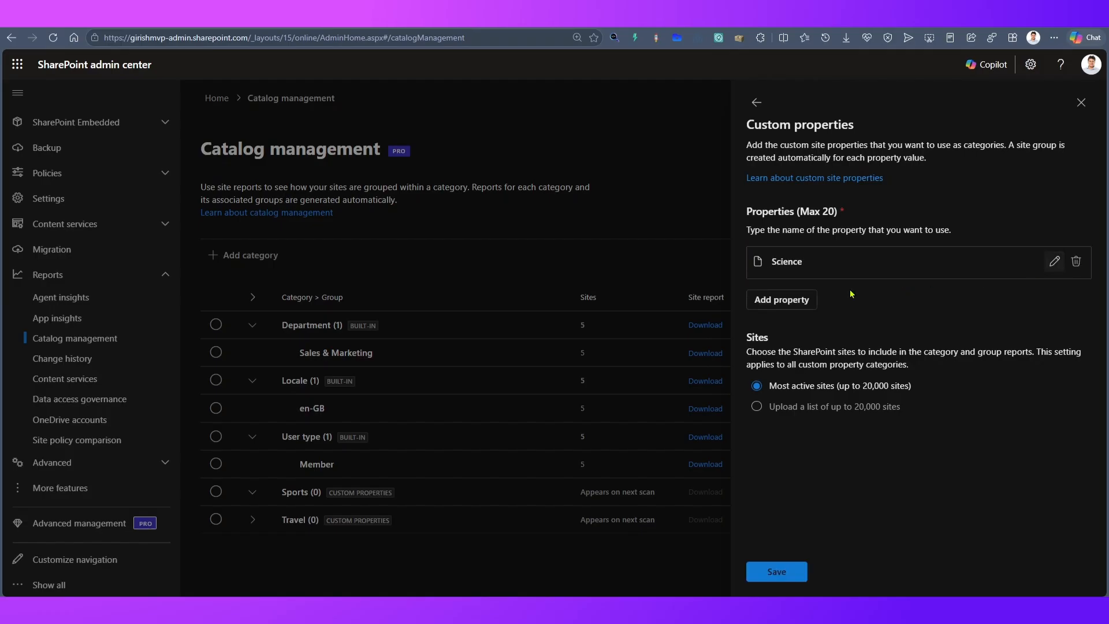
{"action": "left_click", "coordinate": [783, 299]}
{"action": "type", "text": "Tech"}
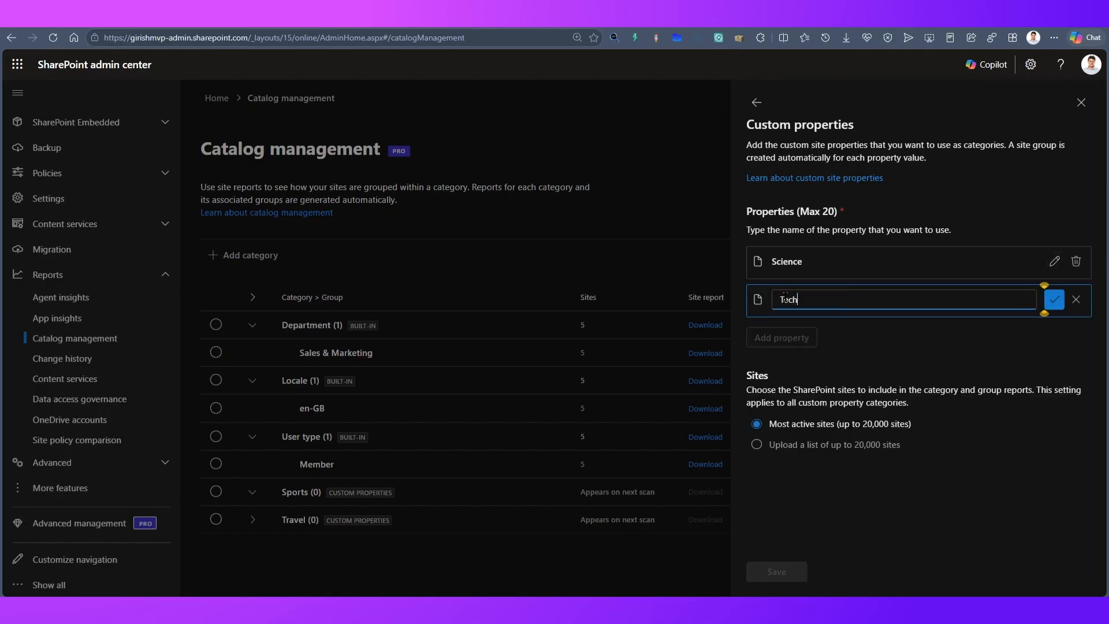
{"action": "left_click", "coordinate": [1053, 300]}
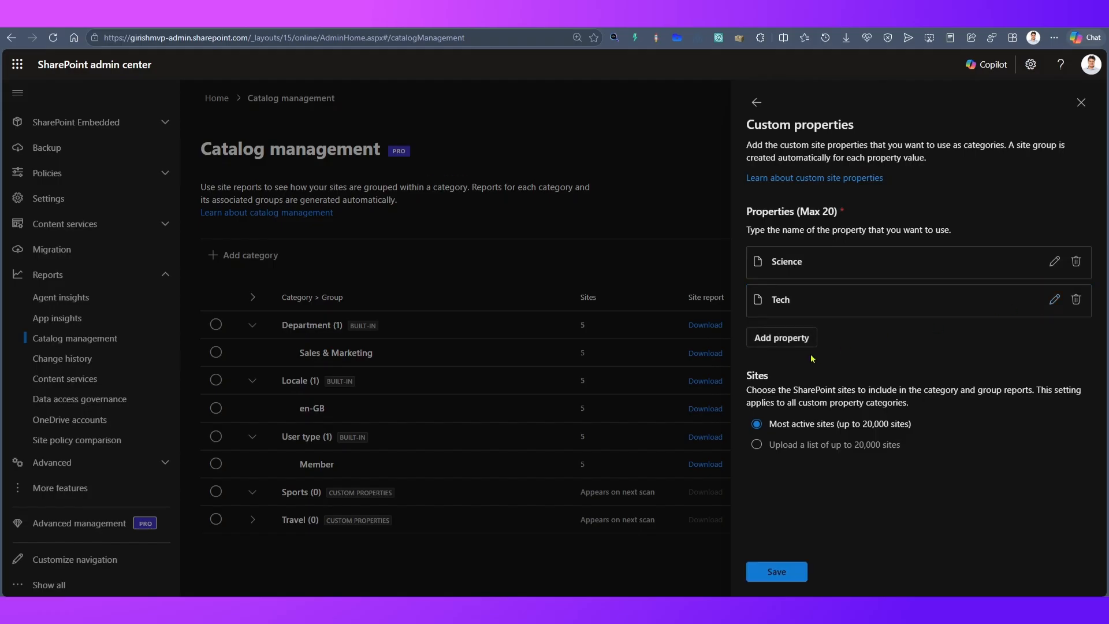
- Enter AI as a third site property and read how site groups are created from property values
{"action": "left_click", "coordinate": [805, 337]}
{"action": "type", "text": "AI"}
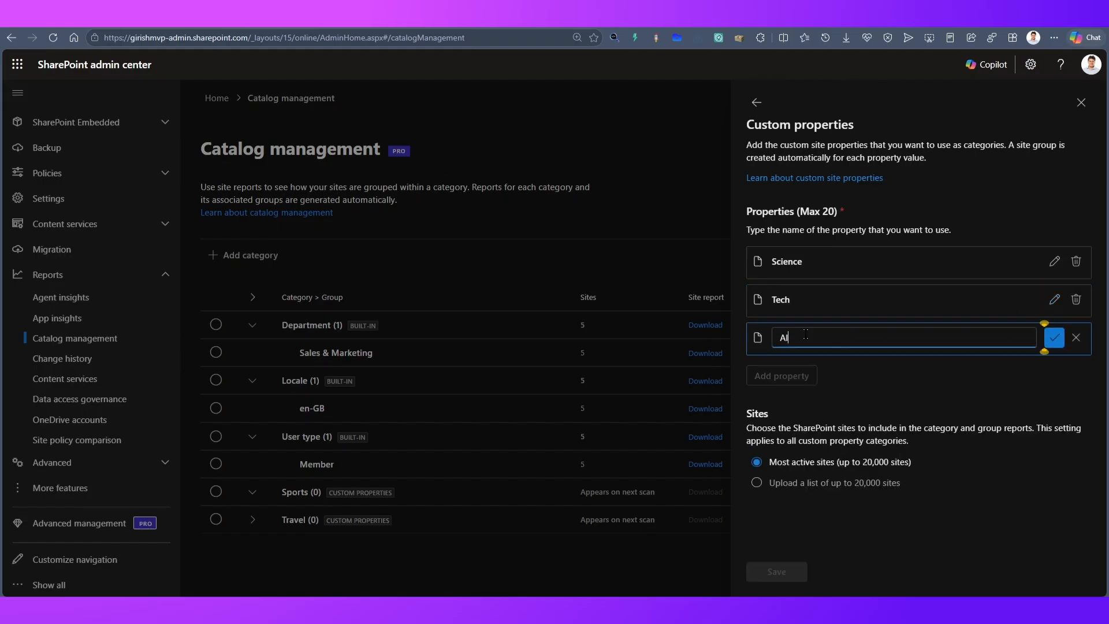
{"action": "left_click", "coordinate": [851, 384]}
{"action": "left_click_drag", "start_coordinate": [797, 144], "coordinate": [1000, 156]}
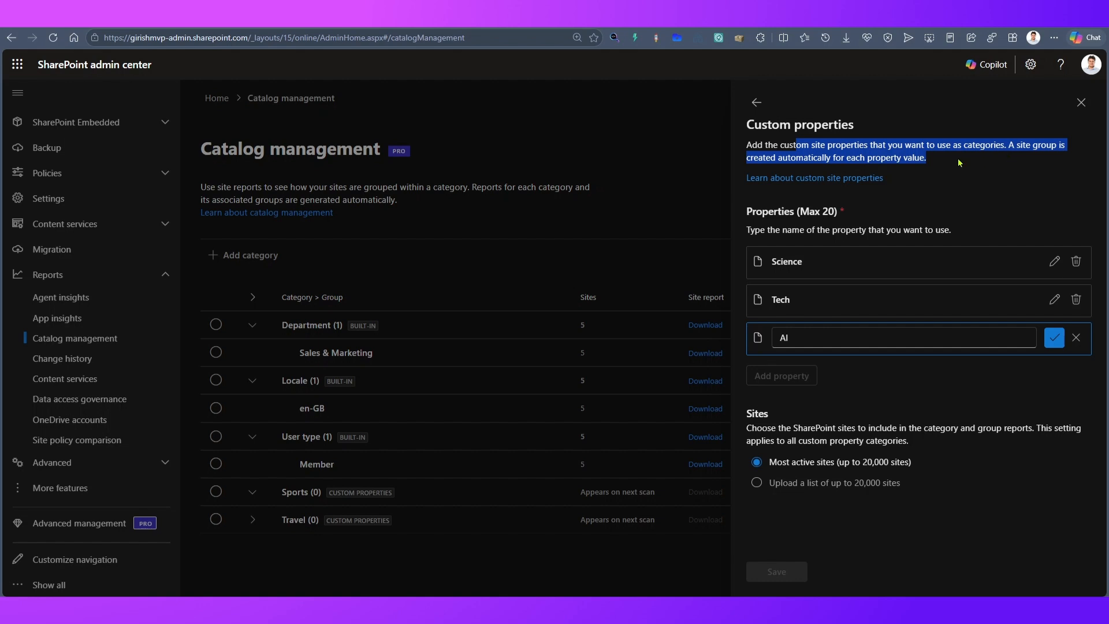
{"action": "left_click_drag", "start_coordinate": [960, 162], "coordinate": [1007, 146]}
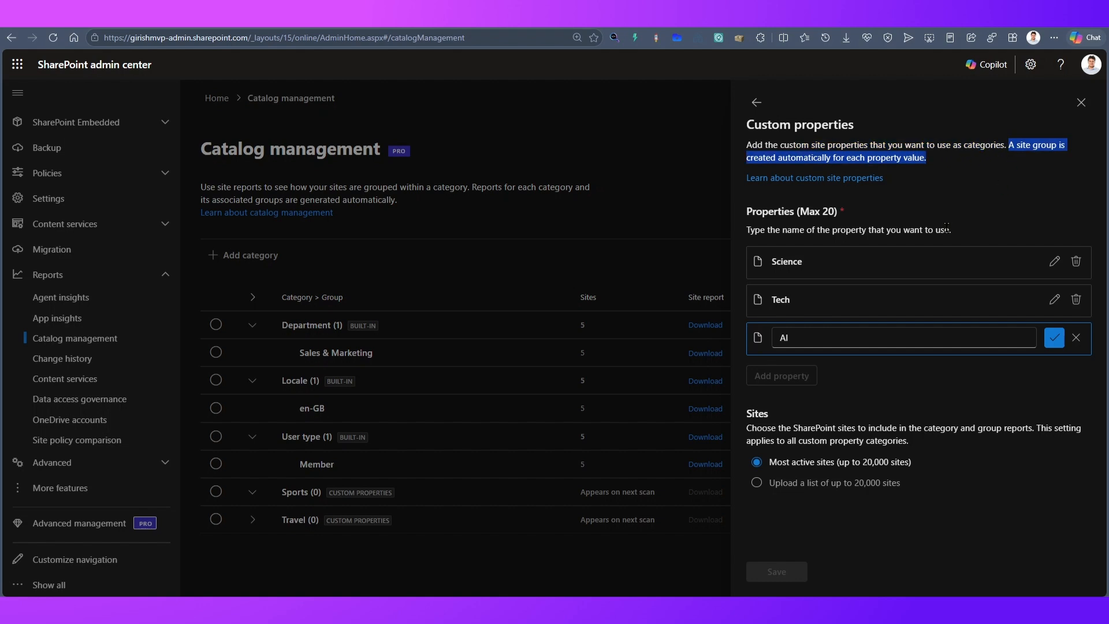
- Switch the included sites to an uploaded list and back to the most active sites, and close the custom properties form without saving
{"action": "left_click", "coordinate": [800, 484]}
{"action": "left_click", "coordinate": [799, 484]}
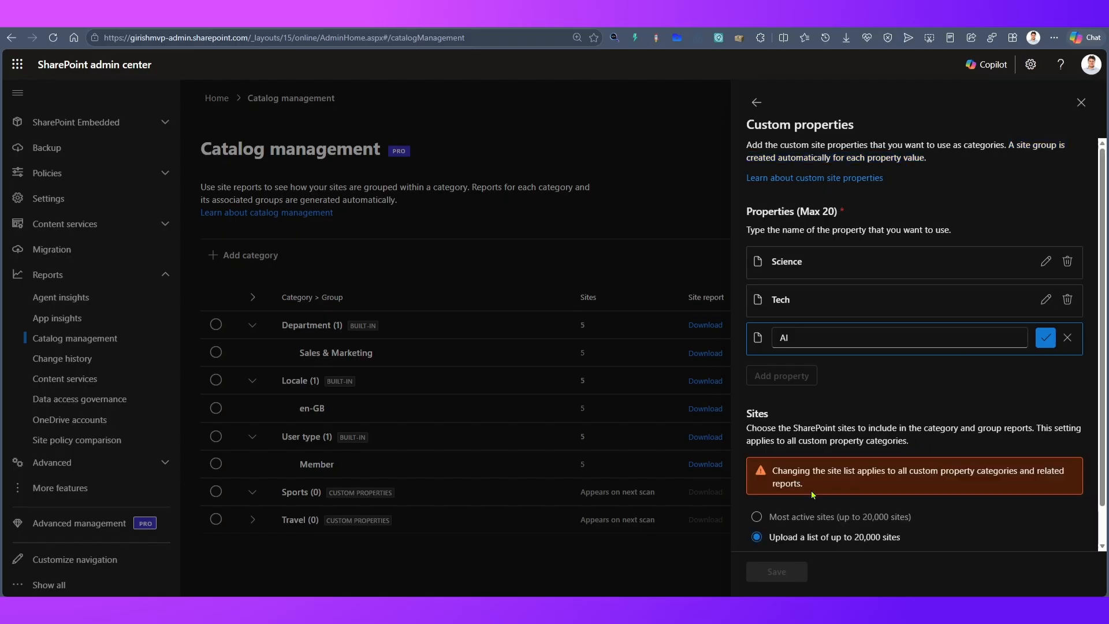
{"action": "scroll", "coordinate": [812, 495], "scroll_direction": "down", "scroll_amount": 1}
{"action": "left_click", "coordinate": [814, 479]}
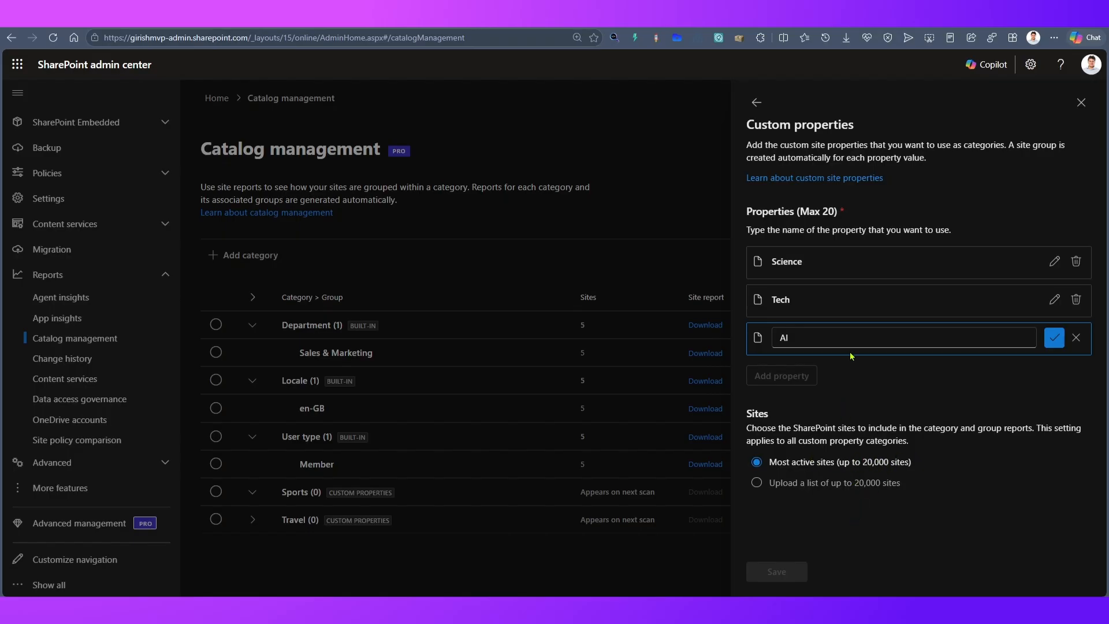
{"action": "left_click", "coordinate": [1082, 104]}
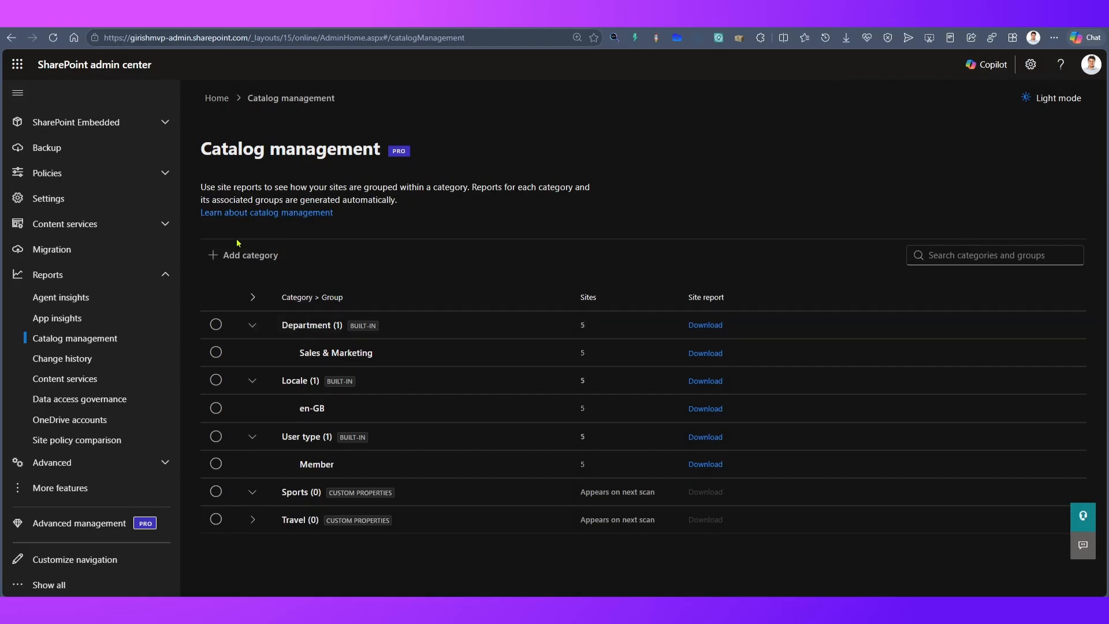
- Start adding a category based on Entra ID extension attributes and look through the list of available attributes
{"action": "left_click", "coordinate": [219, 255]}
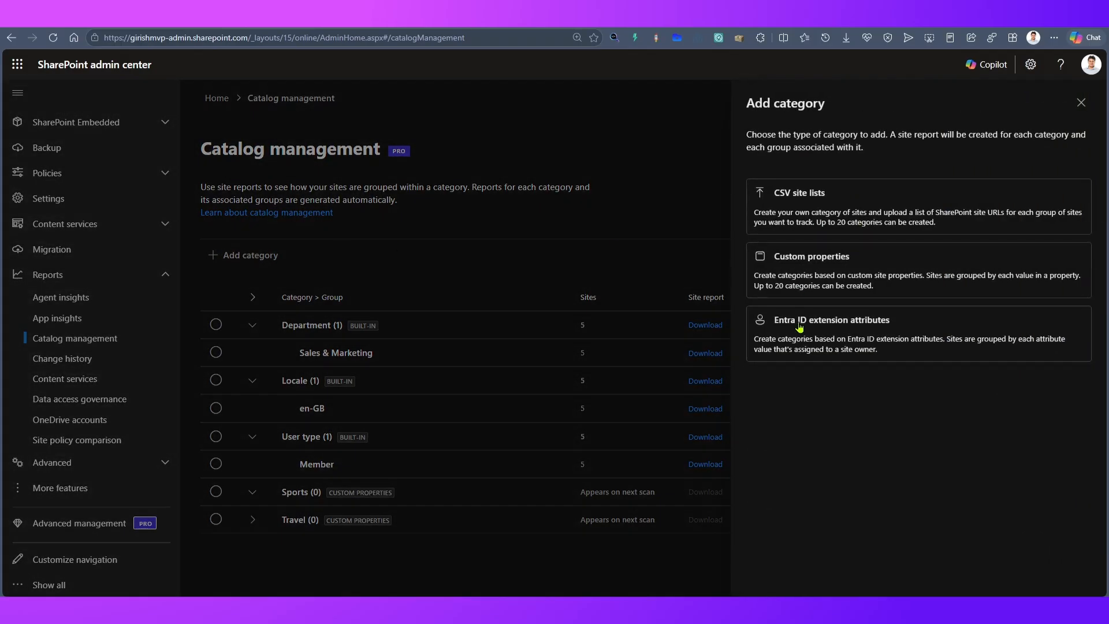
{"action": "left_click", "coordinate": [904, 330]}
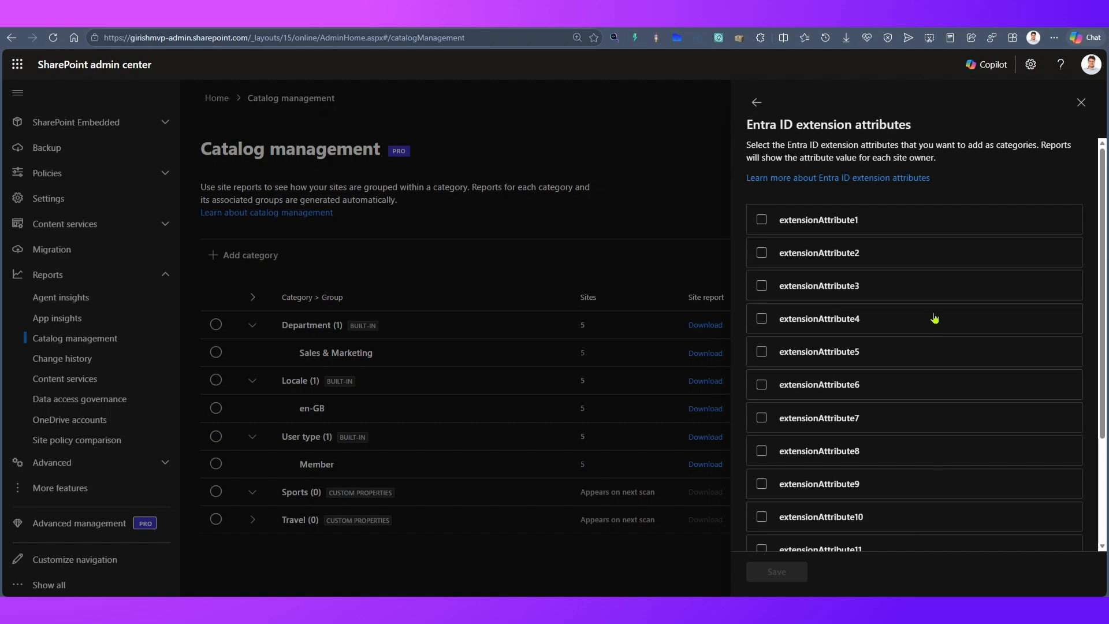
{"action": "scroll", "coordinate": [946, 241], "scroll_direction": "down", "scroll_amount": 1}
{"action": "scroll", "coordinate": [946, 241], "scroll_direction": "down", "scroll_amount": 1}
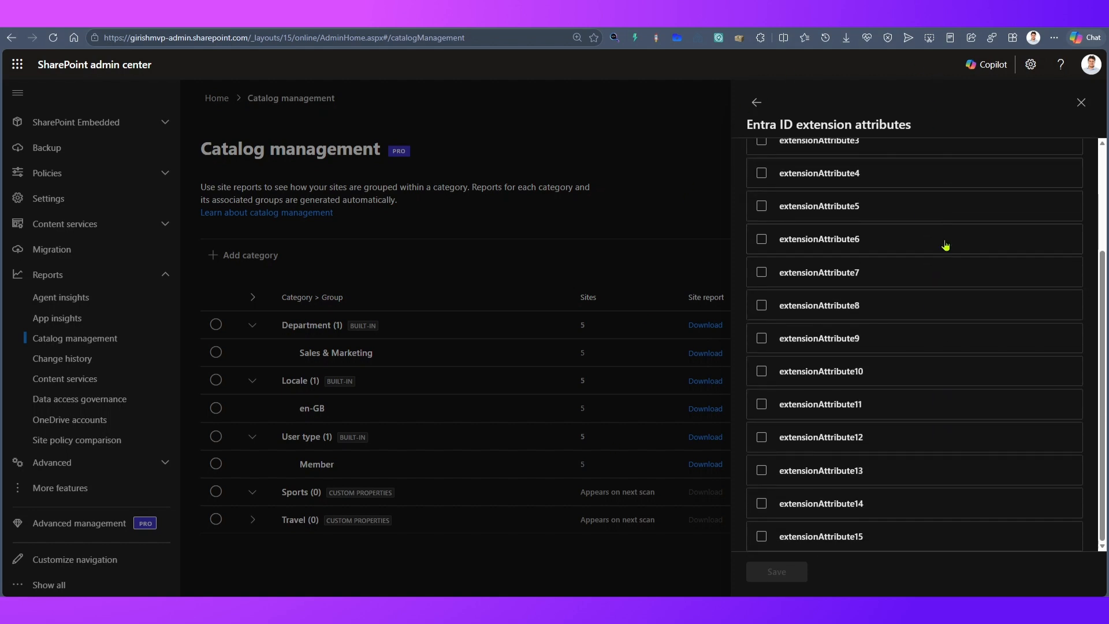
{"action": "scroll", "coordinate": [867, 228], "scroll_direction": "up", "scroll_amount": 3}
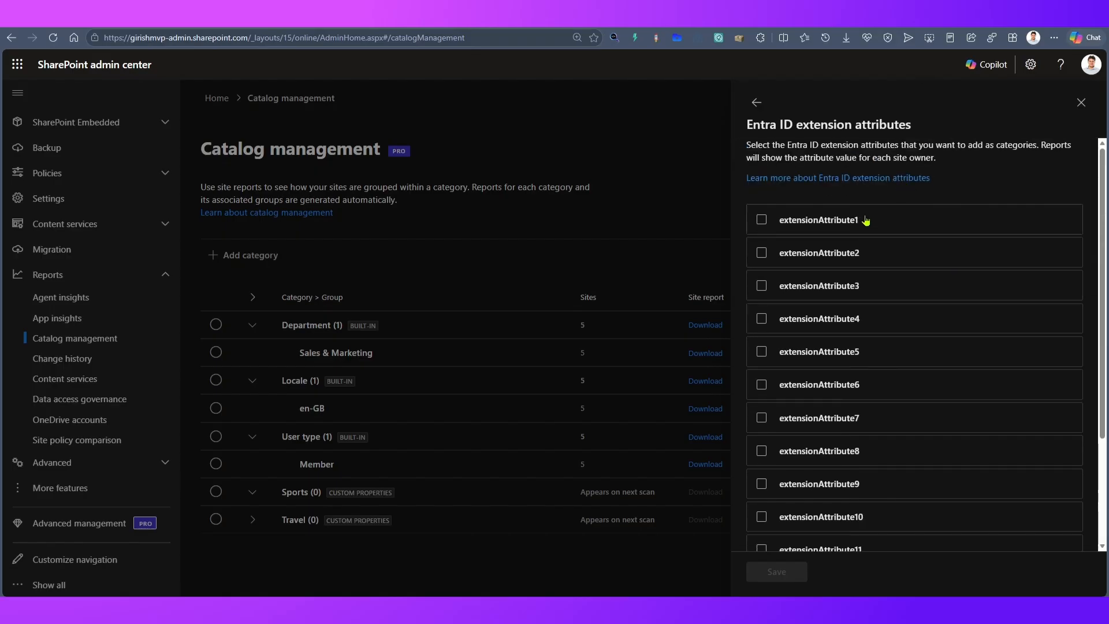
{"action": "scroll", "coordinate": [871, 270], "scroll_direction": "down", "scroll_amount": 2}
{"action": "scroll", "coordinate": [864, 366], "scroll_direction": "up", "scroll_amount": 2}
{"action": "scroll", "coordinate": [835, 469], "scroll_direction": "down", "scroll_amount": 2}
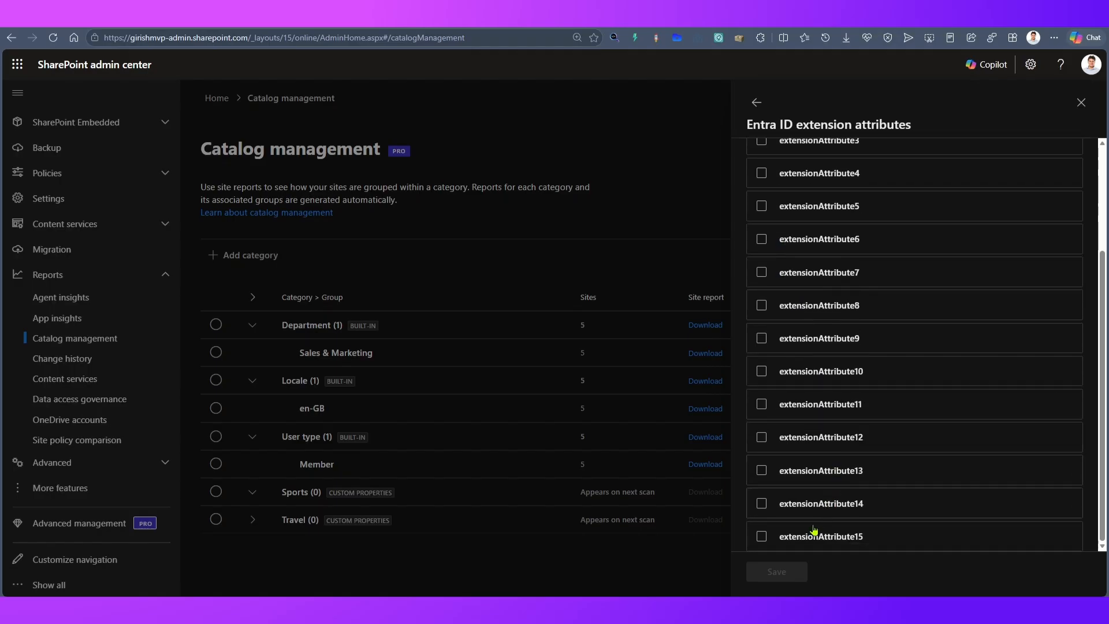
- Select extensionAttribute15 and extensionAttribute14 as categories and review the attribute list
{"action": "left_click", "coordinate": [762, 537]}
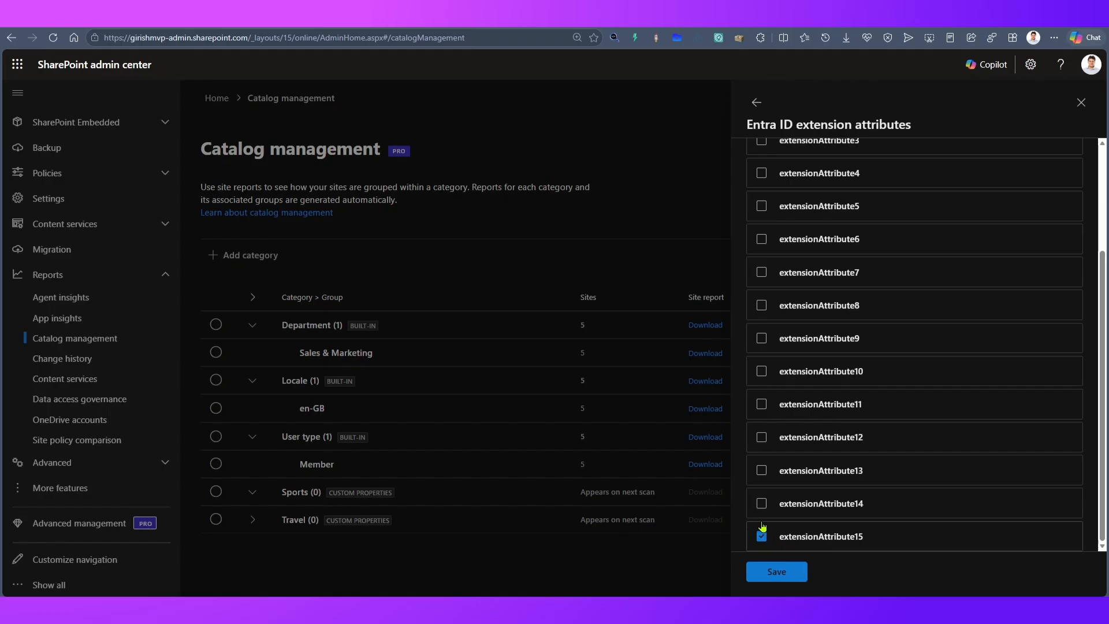
{"action": "left_click", "coordinate": [761, 504]}
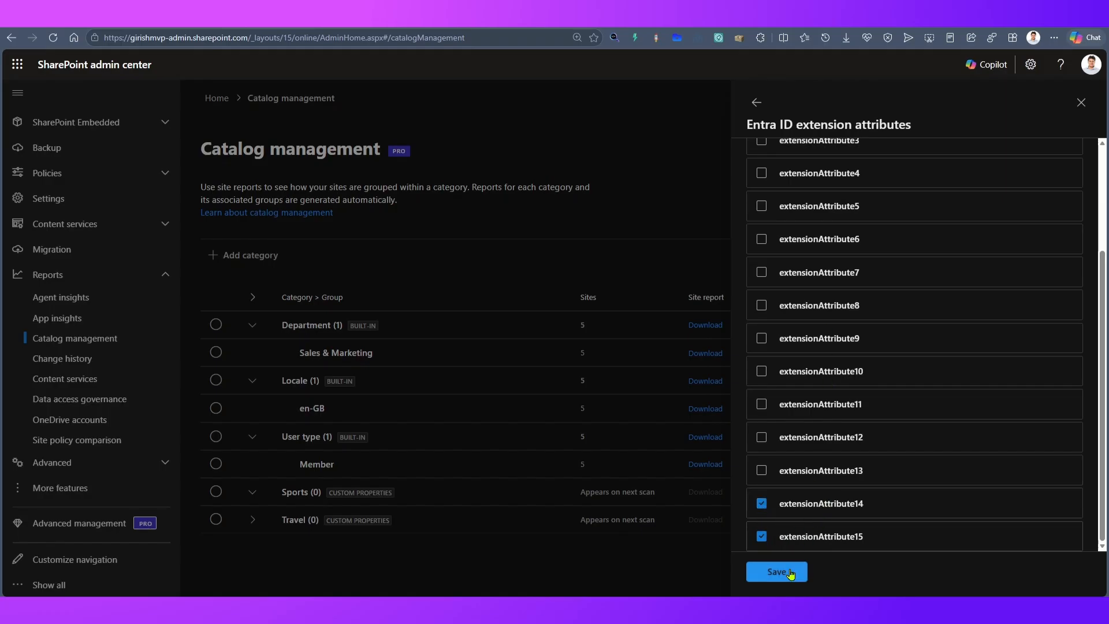
{"action": "scroll", "coordinate": [844, 351], "scroll_direction": "up", "scroll_amount": 2}
{"action": "scroll", "coordinate": [847, 351], "scroll_direction": "down", "scroll_amount": 2}
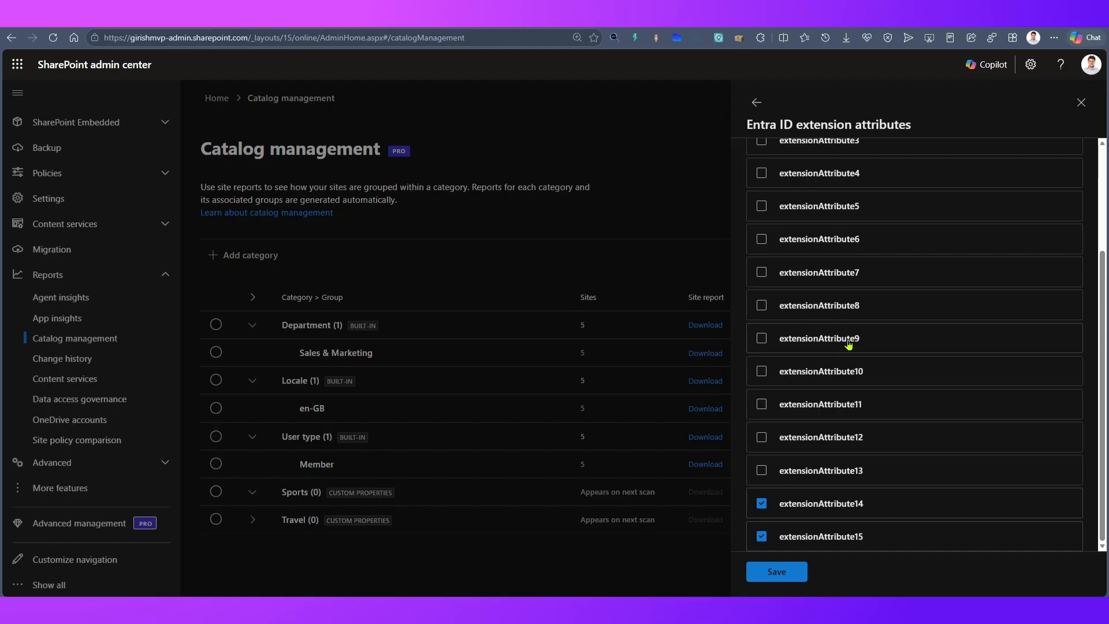
{"action": "scroll", "coordinate": [848, 345], "scroll_direction": "up", "scroll_amount": 3}
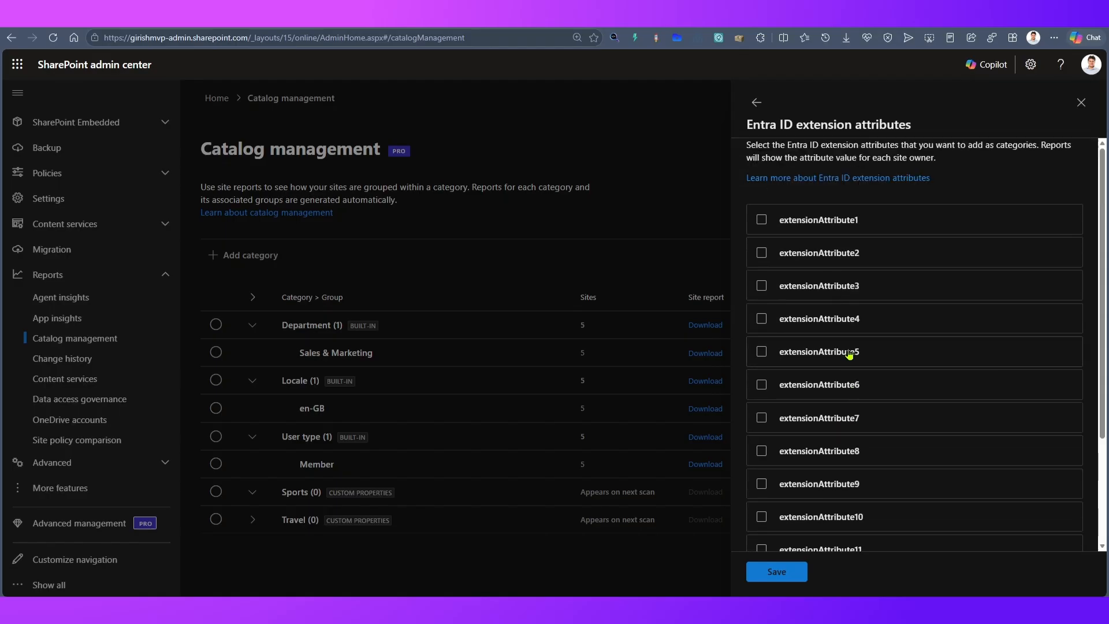
- Open the documentation on Entra ID extension attributes, read its introduction and return to the attribute selection
{"action": "left_click", "coordinate": [853, 180]}
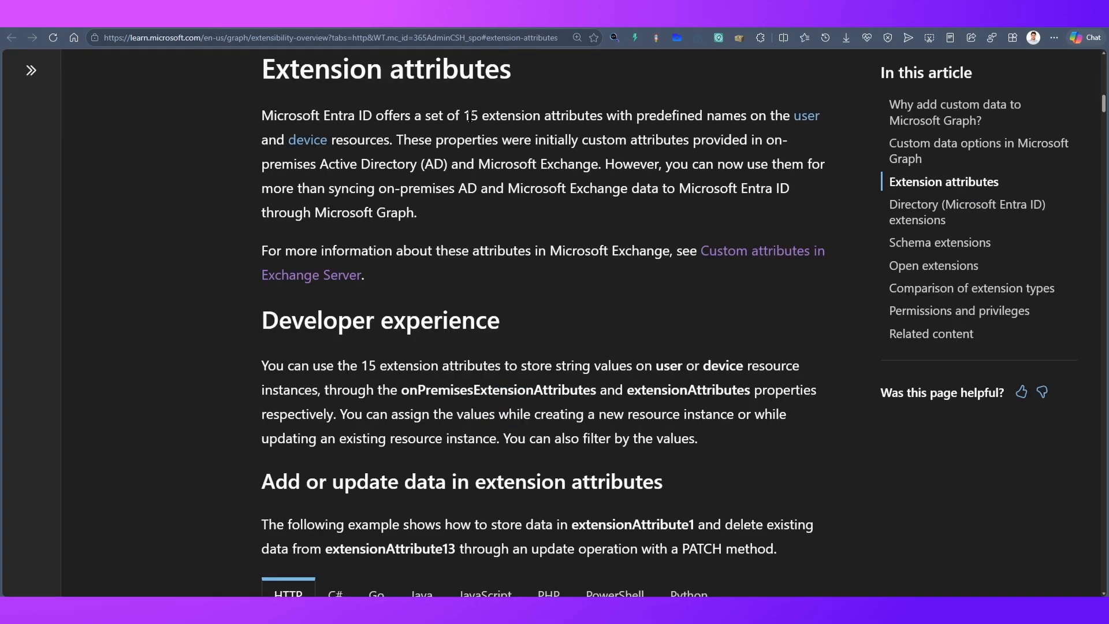
{"action": "left_click_drag", "start_coordinate": [464, 115], "coordinate": [604, 115]}
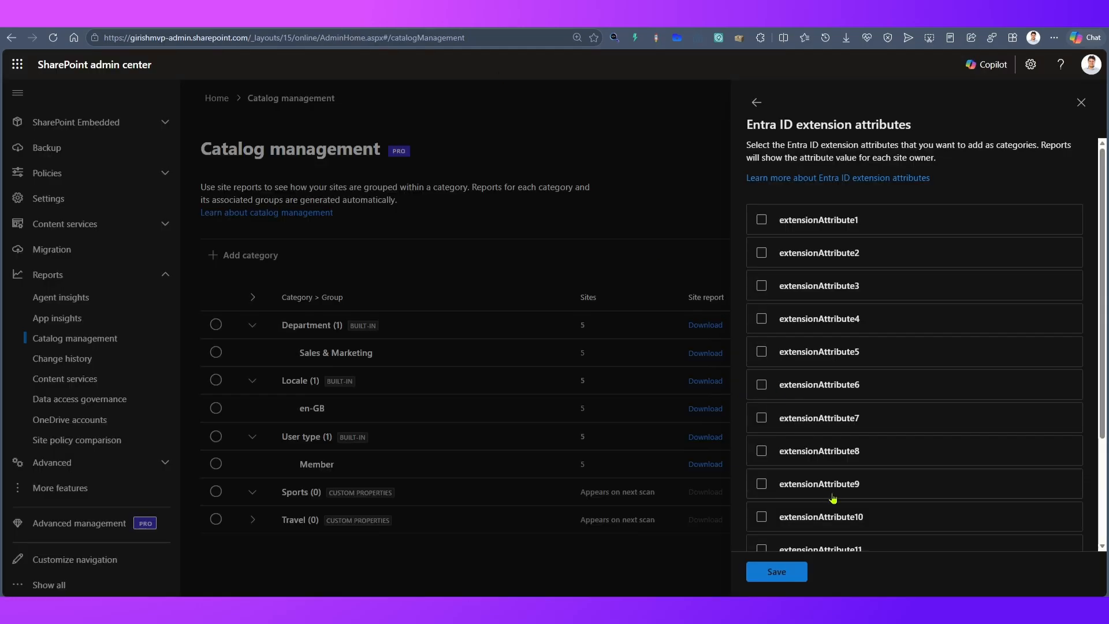
{"action": "scroll", "coordinate": [833, 498], "scroll_direction": "down", "scroll_amount": 3}
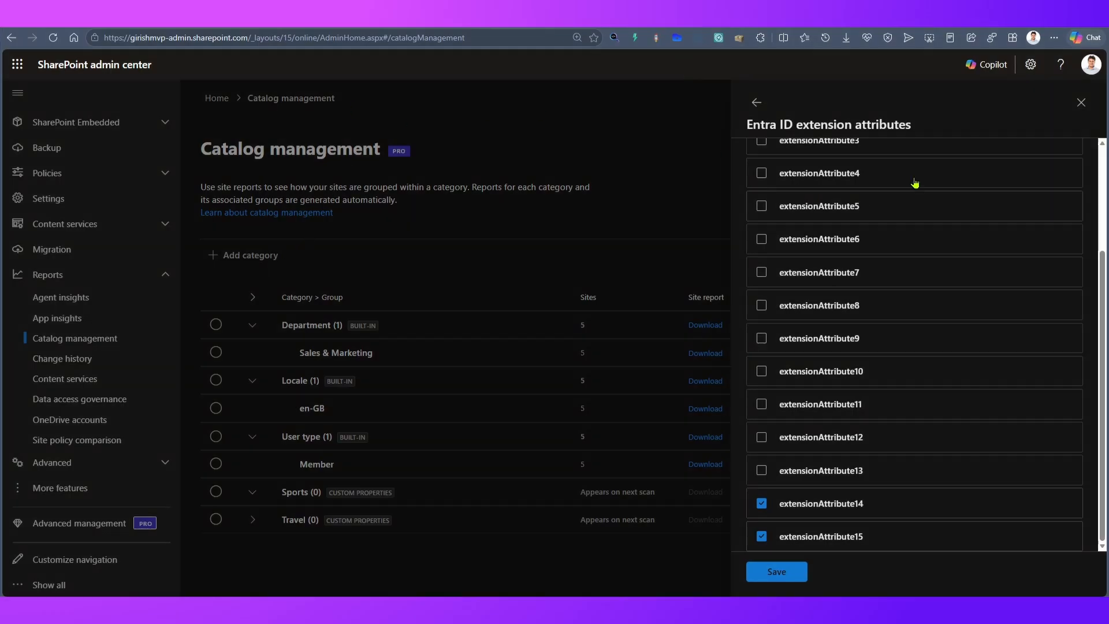
- Close the Entra ID extension attributes form, leaving without saving the selected attributes
{"action": "left_click", "coordinate": [1078, 103]}
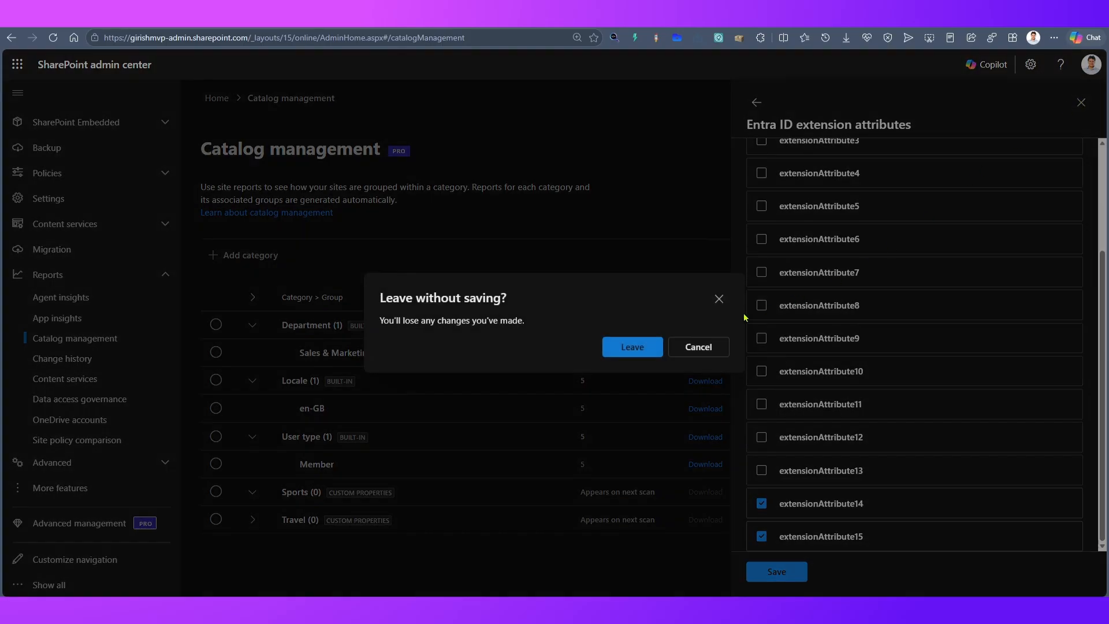
{"action": "left_click", "coordinate": [719, 298]}
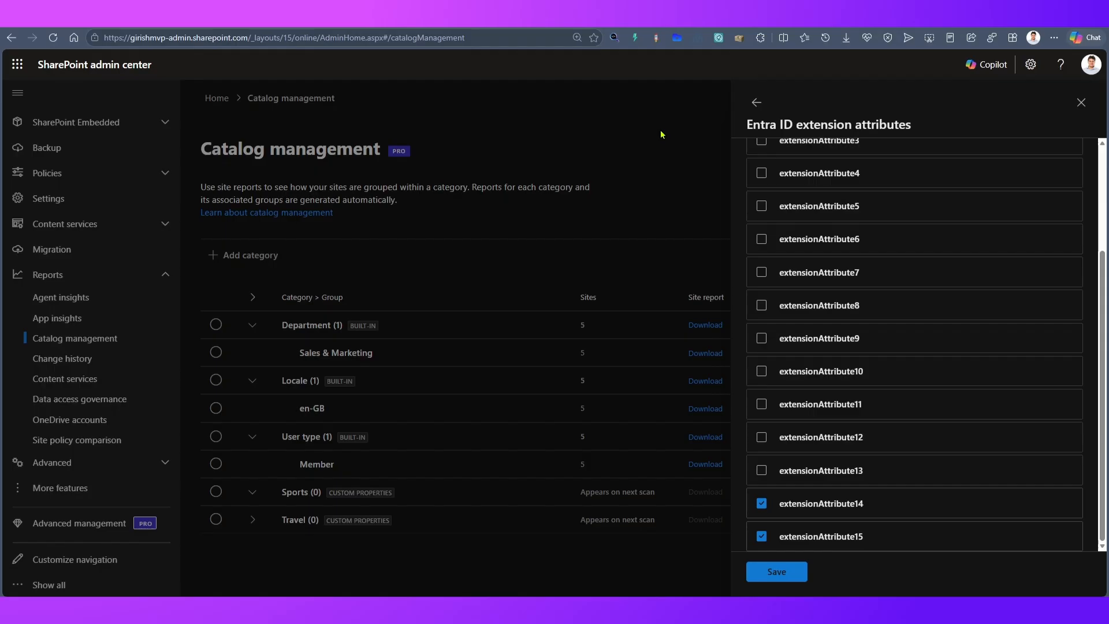
{"action": "left_click", "coordinate": [1080, 102]}
{"action": "left_click", "coordinate": [688, 349]}
{"action": "left_click", "coordinate": [1081, 102]}
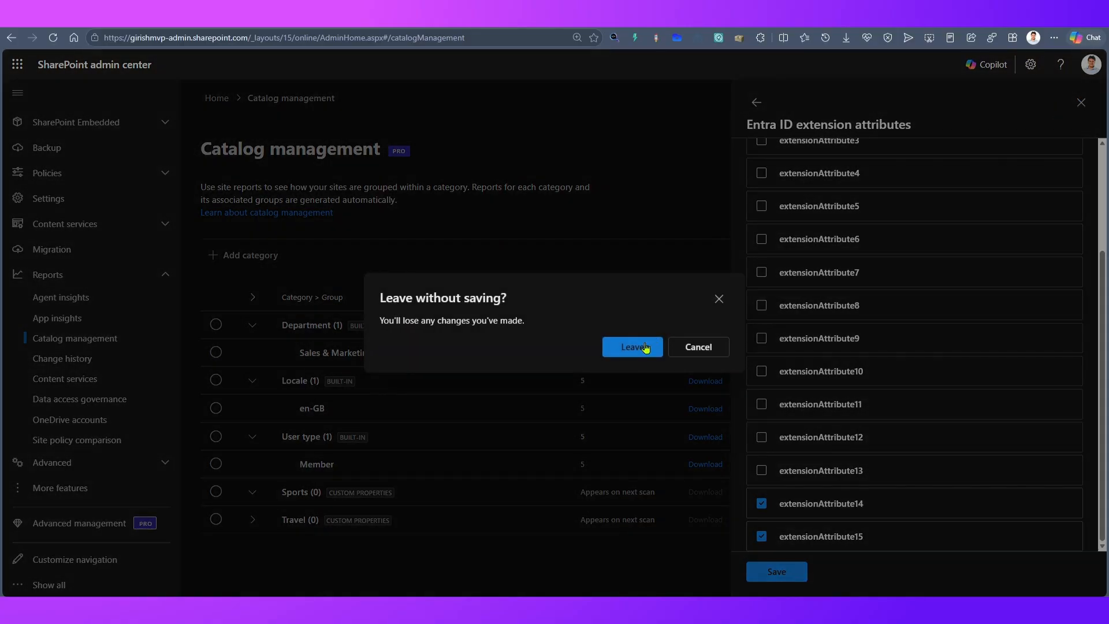
{"action": "left_click", "coordinate": [639, 348]}
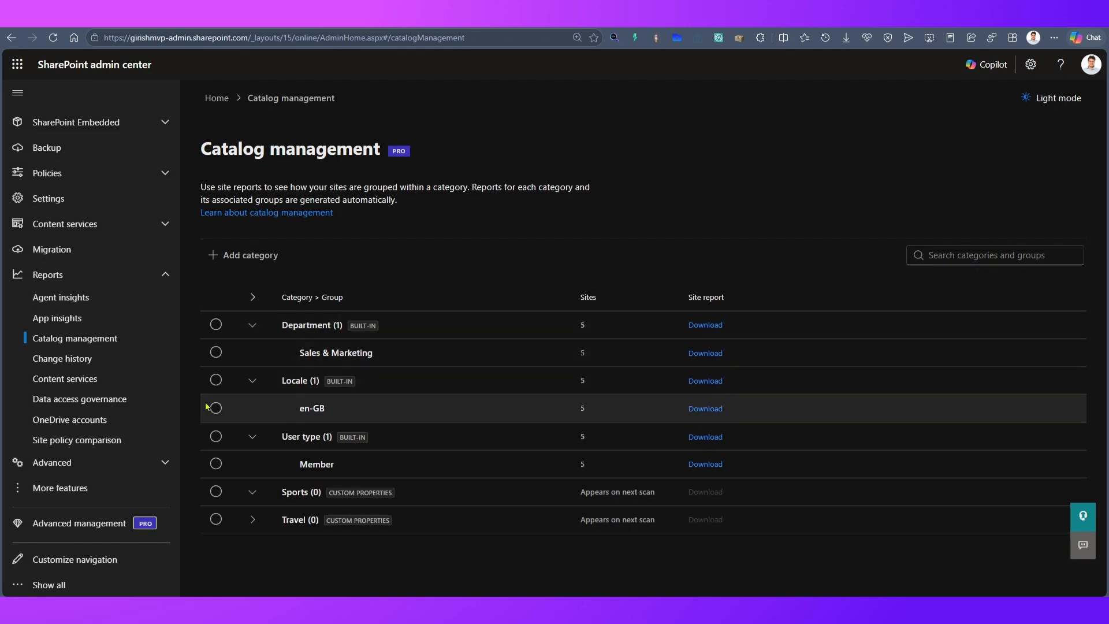
- Inspect the details of the Sales & Marketing group and the Sports custom property category
{"action": "left_click", "coordinate": [215, 353]}
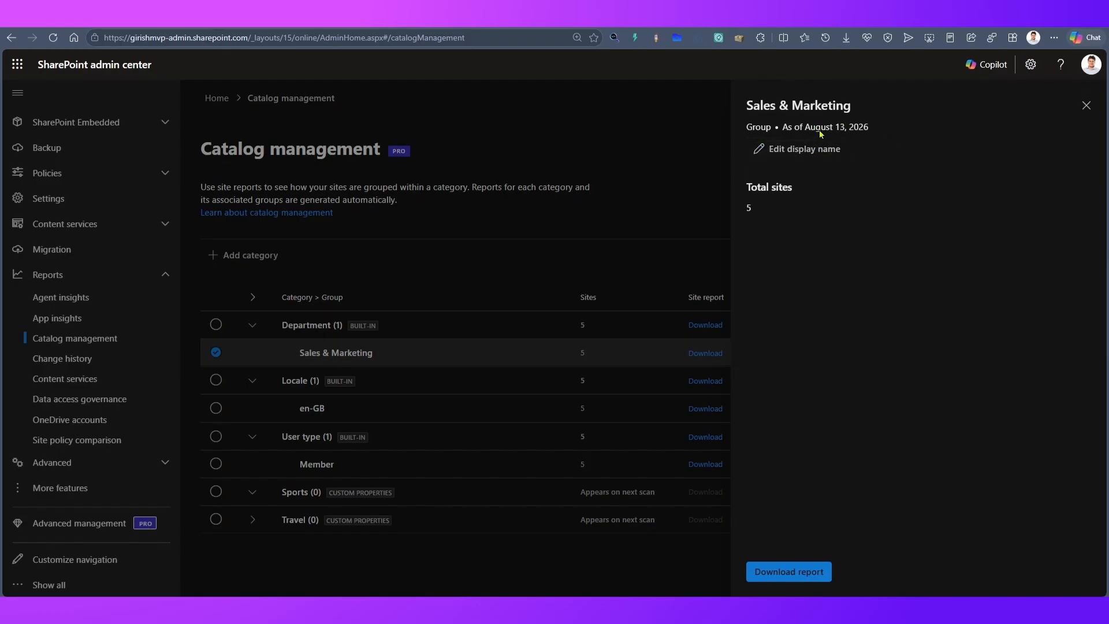
{"action": "left_click", "coordinate": [1087, 105]}
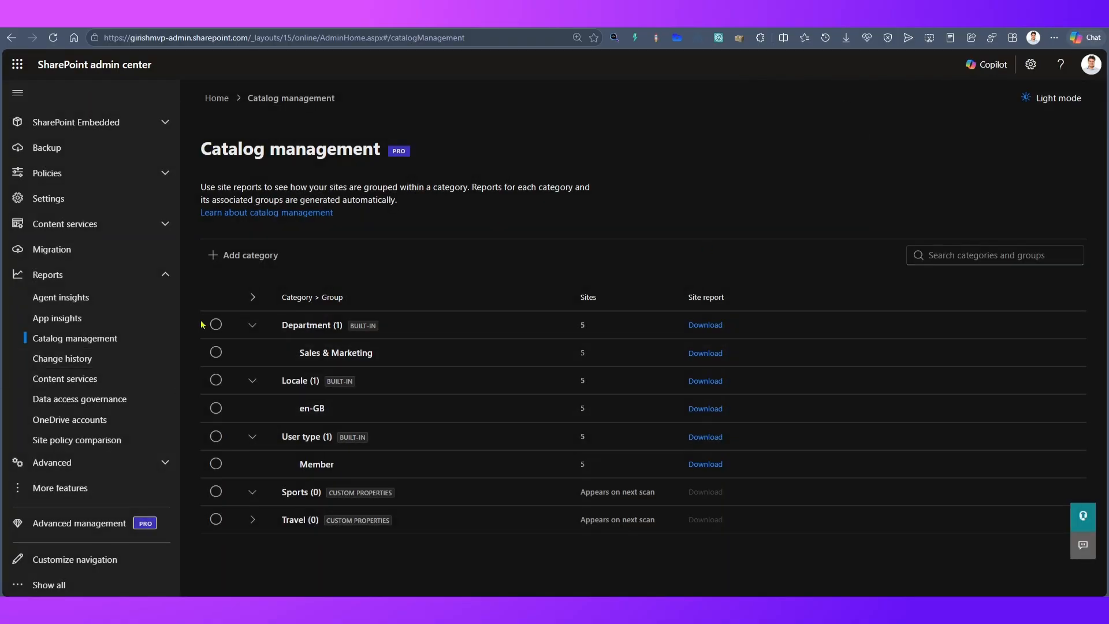
{"action": "left_click", "coordinate": [216, 491]}
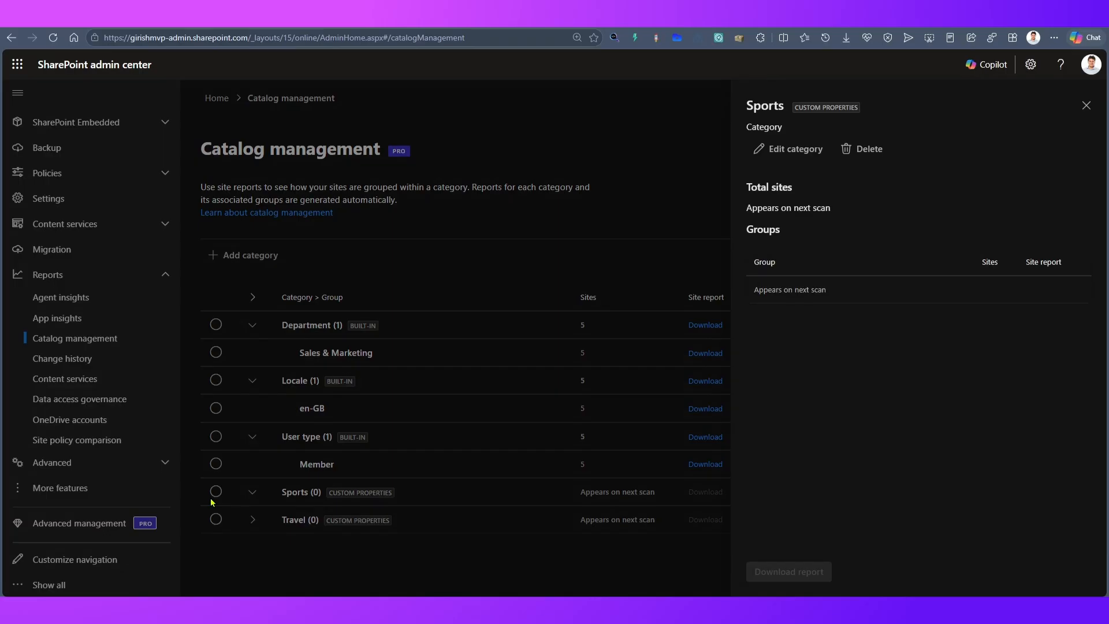
- Inspect the details of the Travel custom property category and the built-in User type category, closing each one after viewing
{"action": "left_click", "coordinate": [1087, 106]}
{"action": "left_click", "coordinate": [301, 520]}
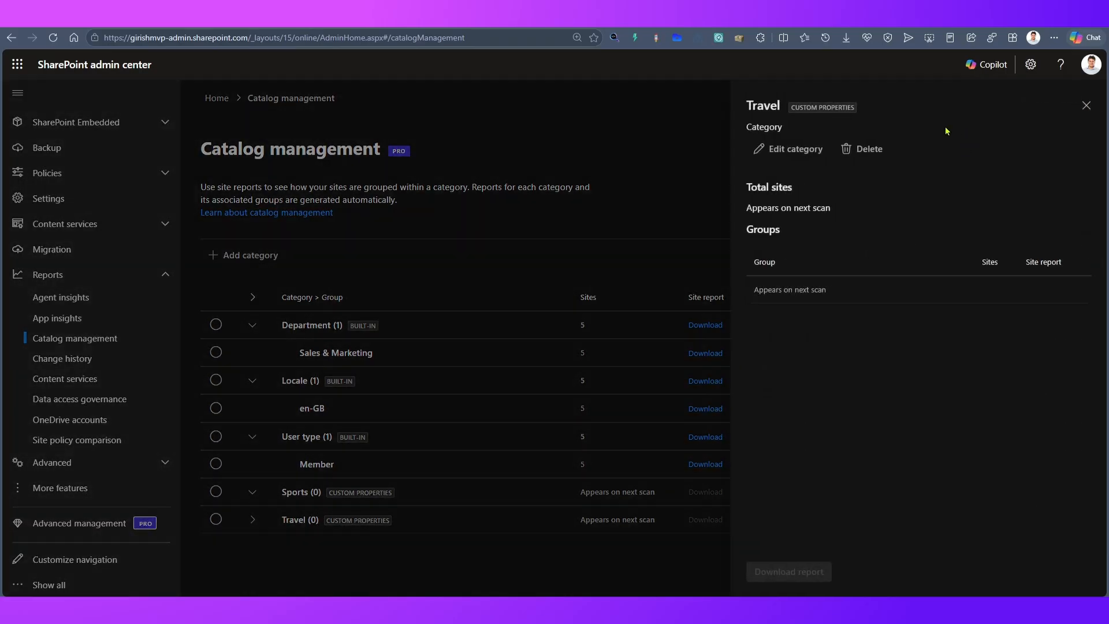
{"action": "left_click", "coordinate": [1086, 106]}
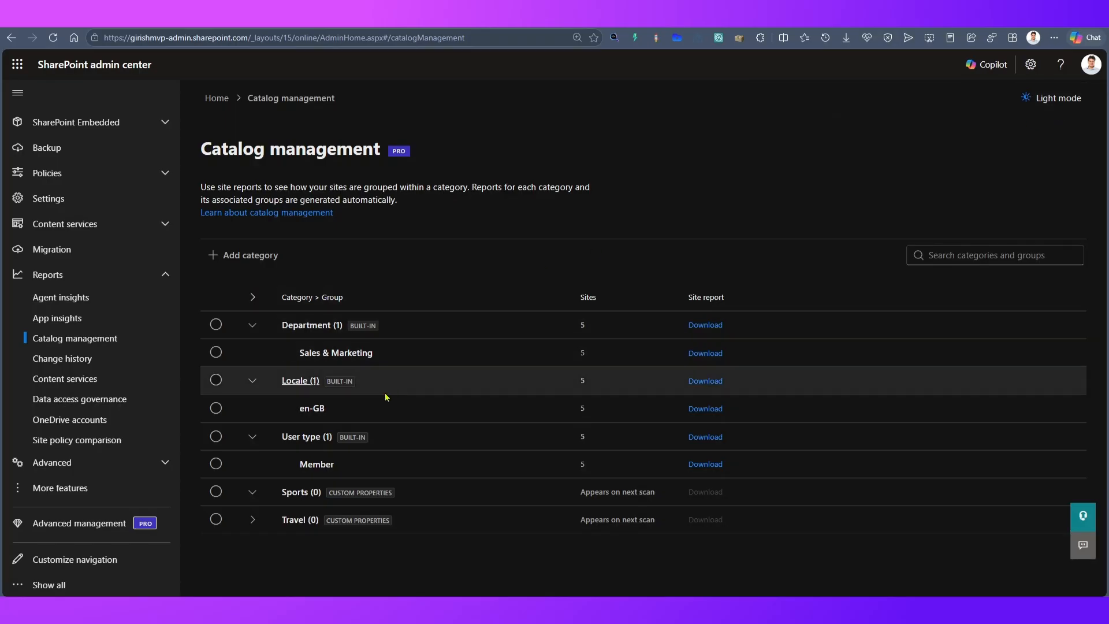
{"action": "left_click", "coordinate": [322, 436]}
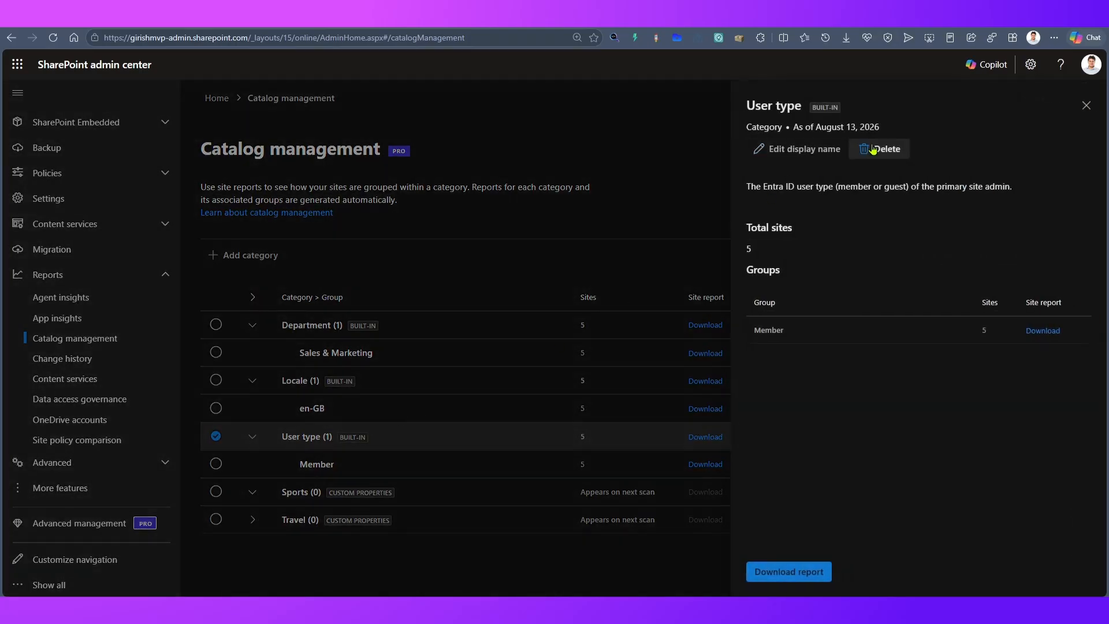
{"action": "left_click", "coordinate": [1087, 105]}
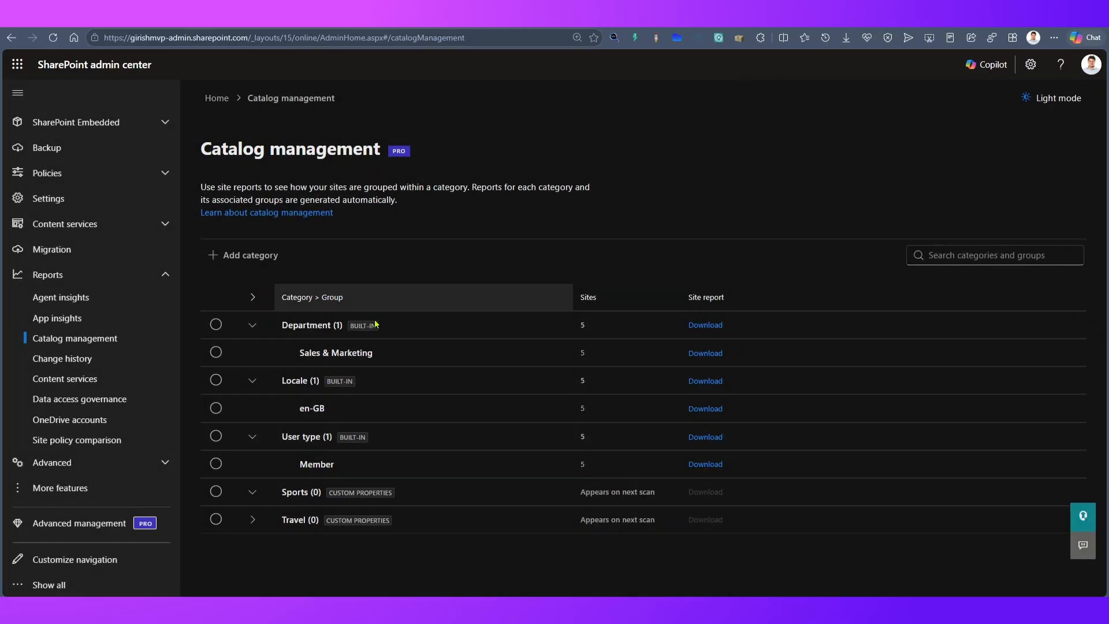
- Inspect the details of the en-GB group under the Locale category and return to the category list
{"action": "left_click", "coordinate": [324, 382]}
{"action": "left_click", "coordinate": [272, 408]}
{"action": "left_click", "coordinate": [306, 416]}
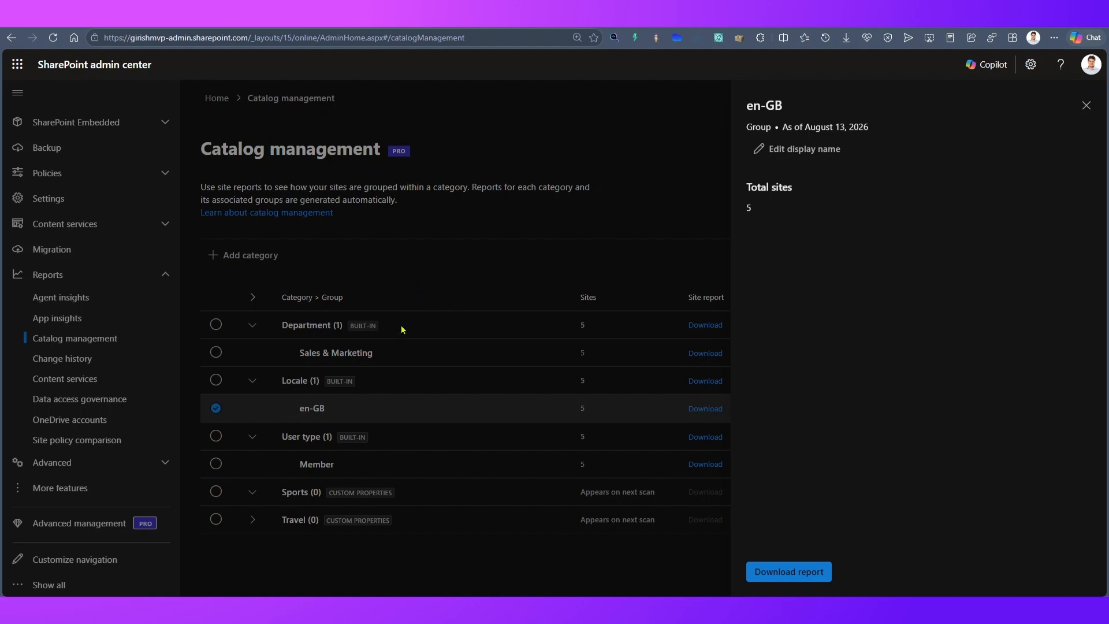
{"action": "left_click", "coordinate": [1085, 105]}
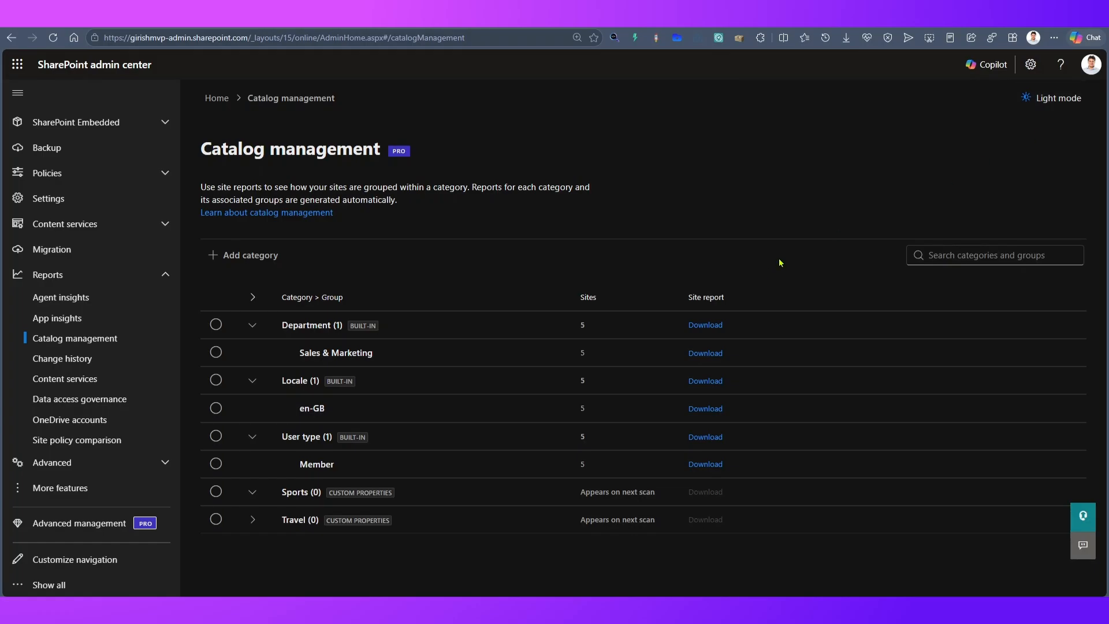